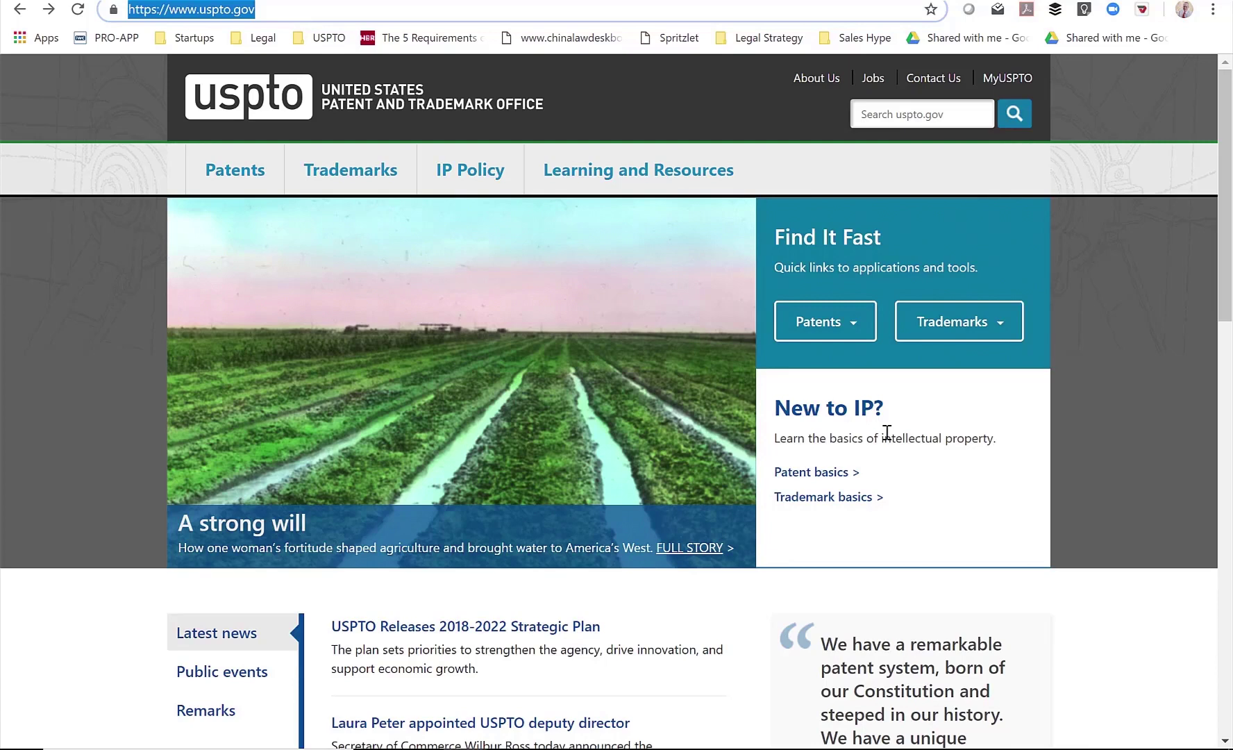
Look over the USPTO patent database's patent-number search page and the searchable fields offered by its quick search.
{"action": "left_click", "coordinate": [860, 325]}
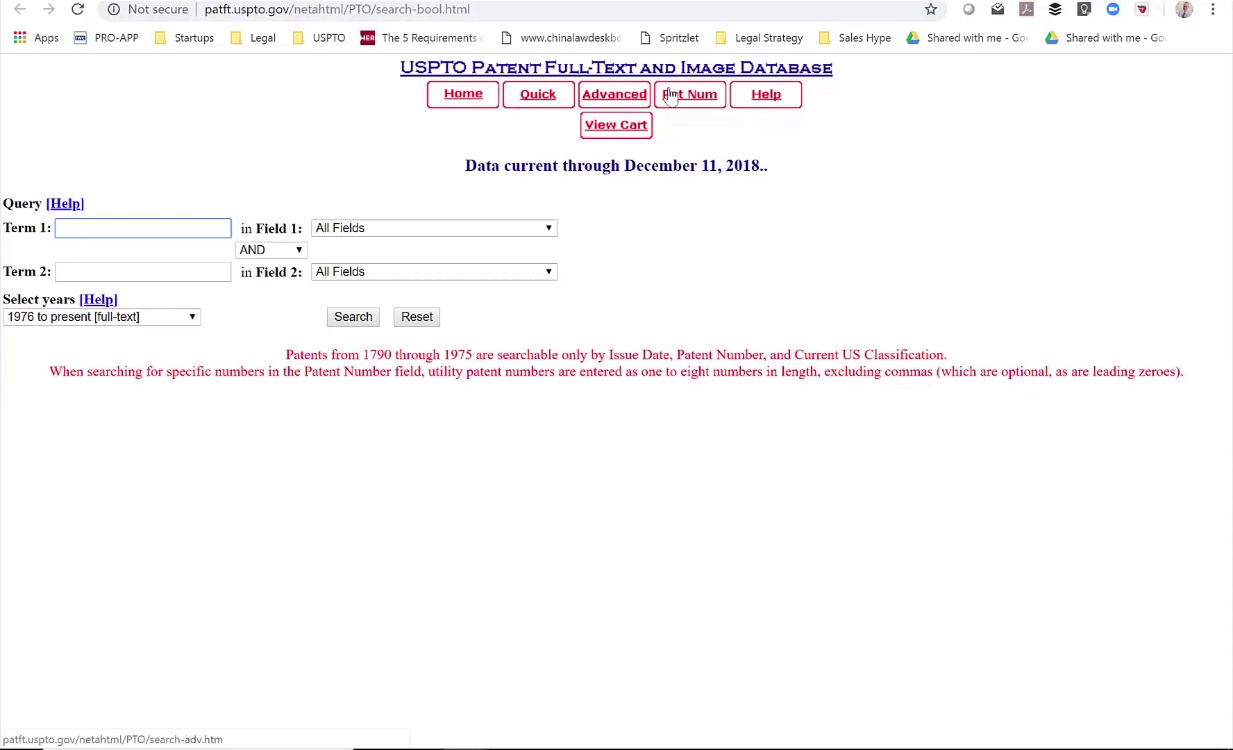
{"action": "left_click", "coordinate": [697, 103]}
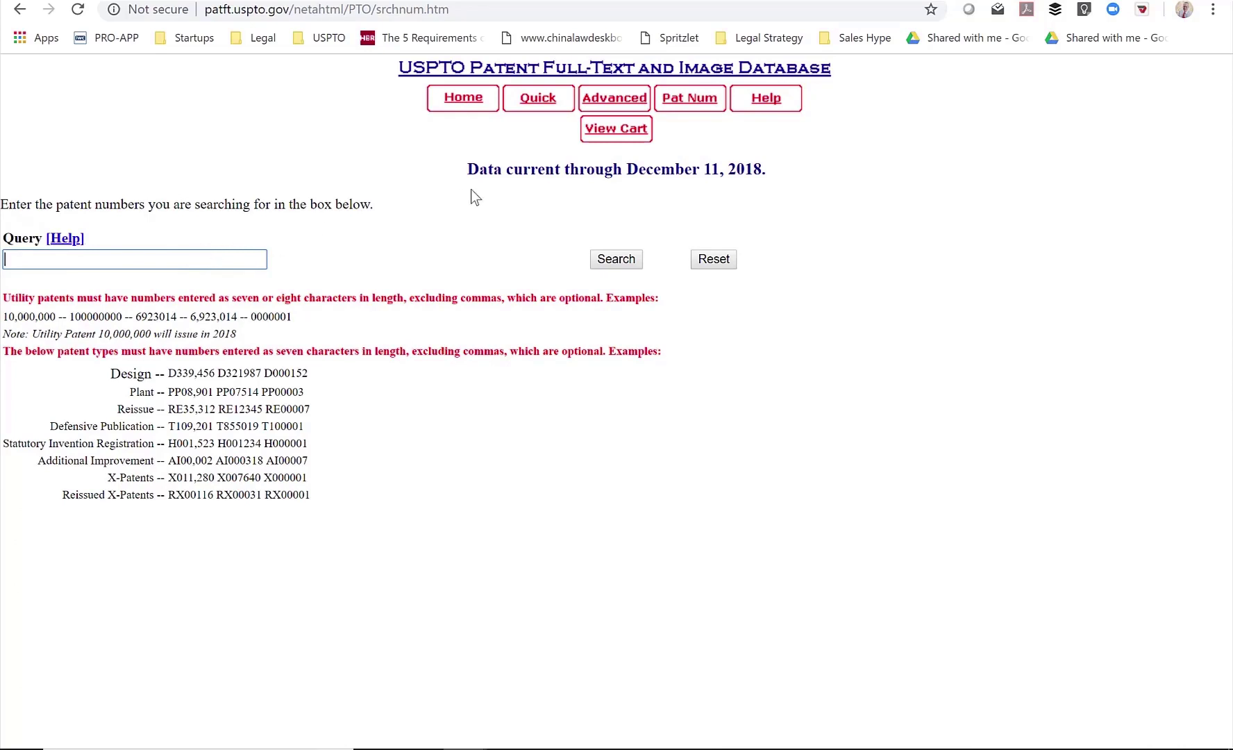
{"action": "left_click", "coordinate": [541, 101]}
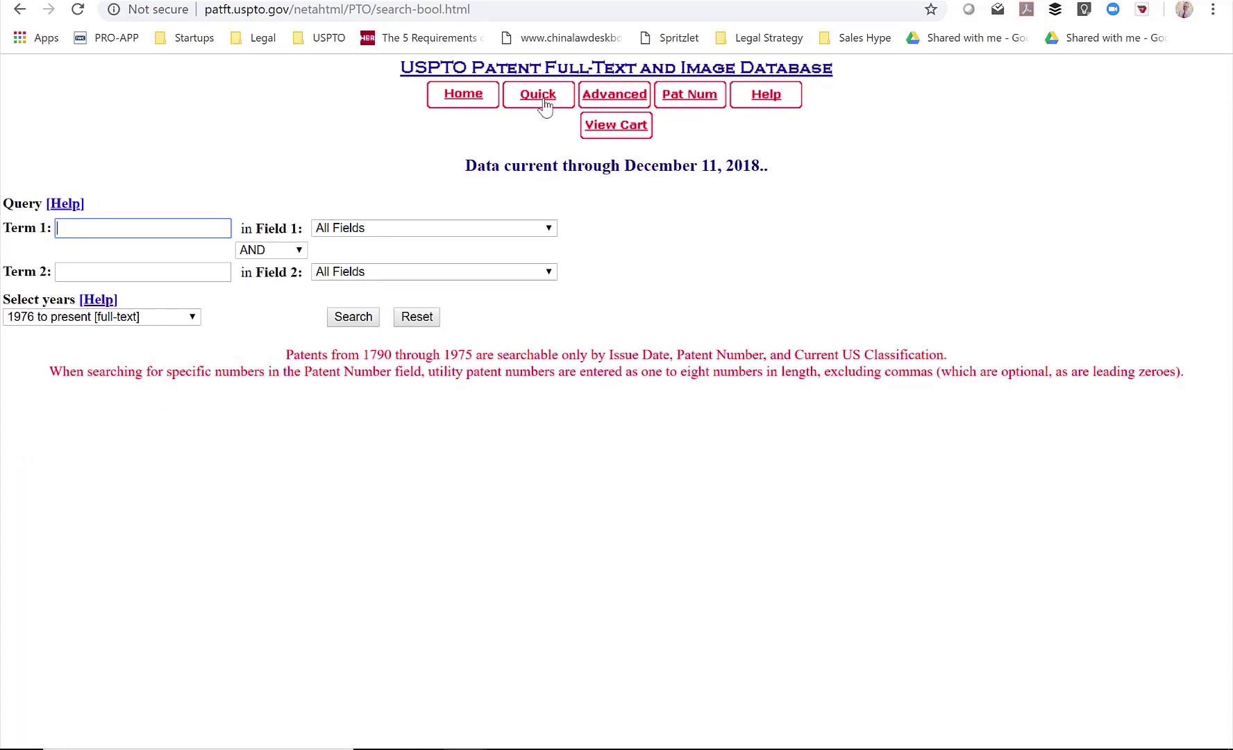
{"action": "left_click", "coordinate": [131, 229]}
{"action": "left_click", "coordinate": [158, 197]}
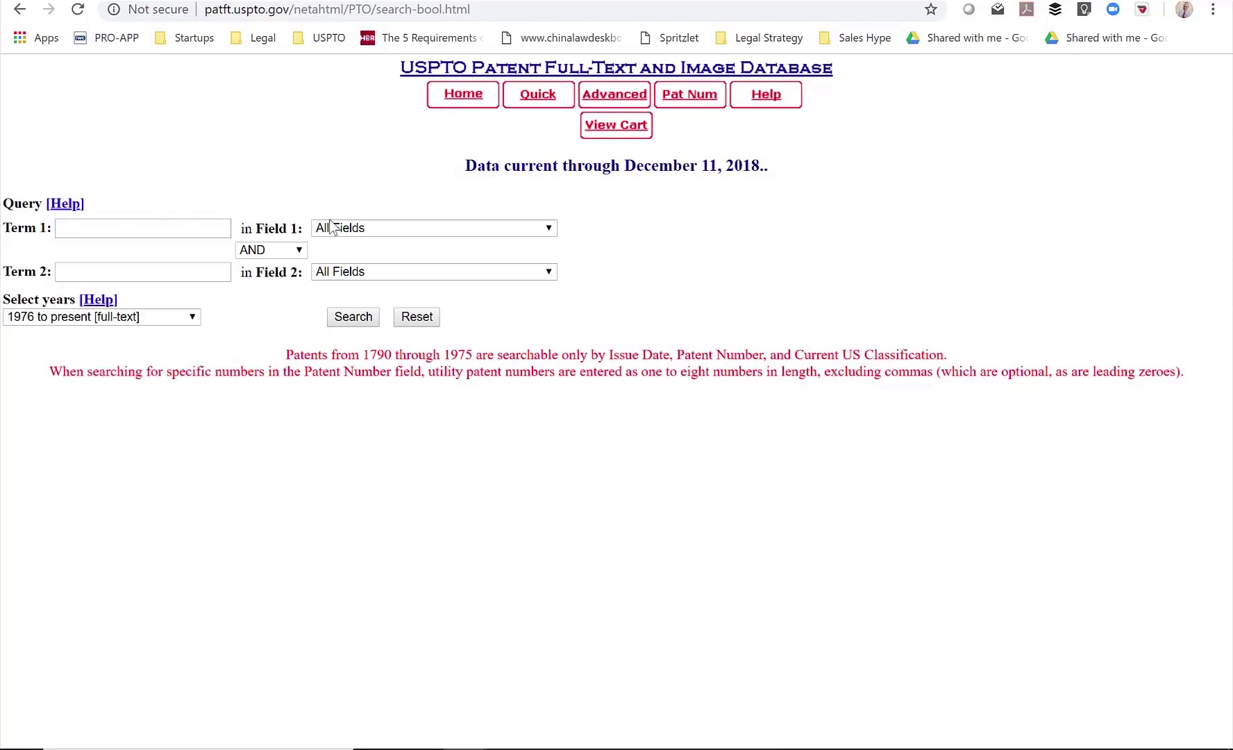
{"action": "left_click", "coordinate": [381, 227]}
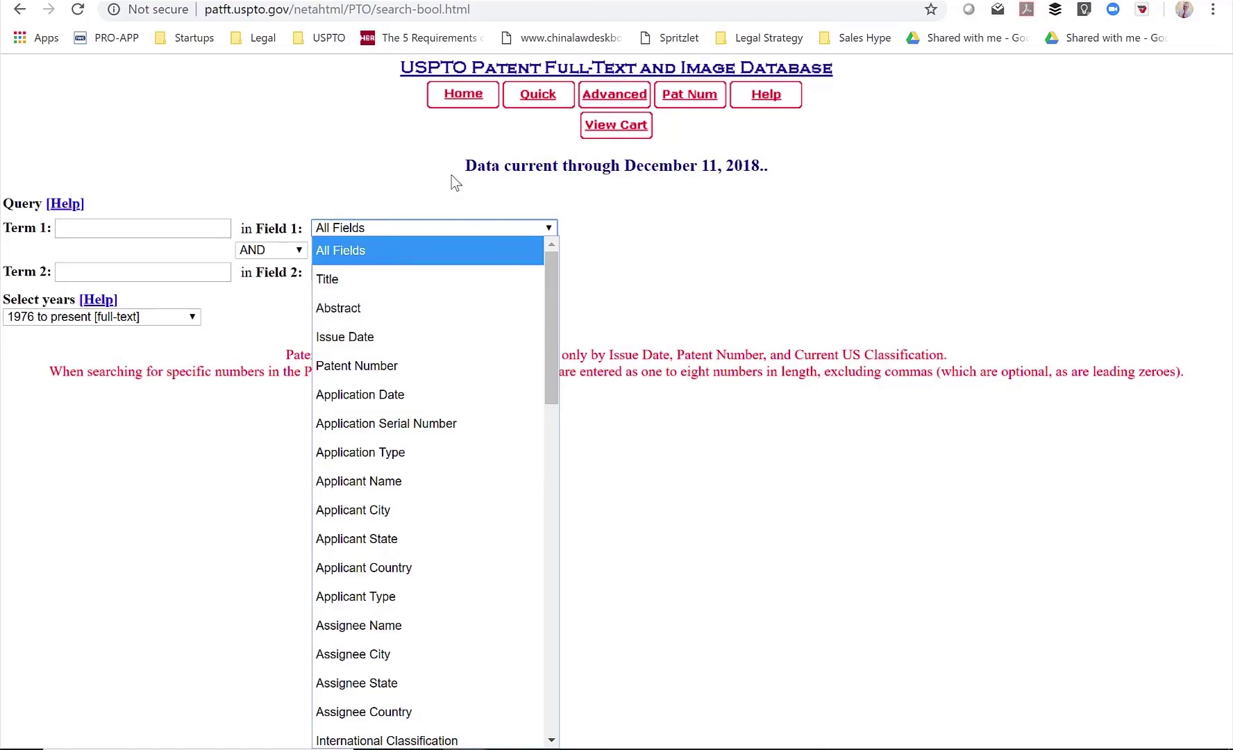
{"action": "left_click", "coordinate": [362, 154]}
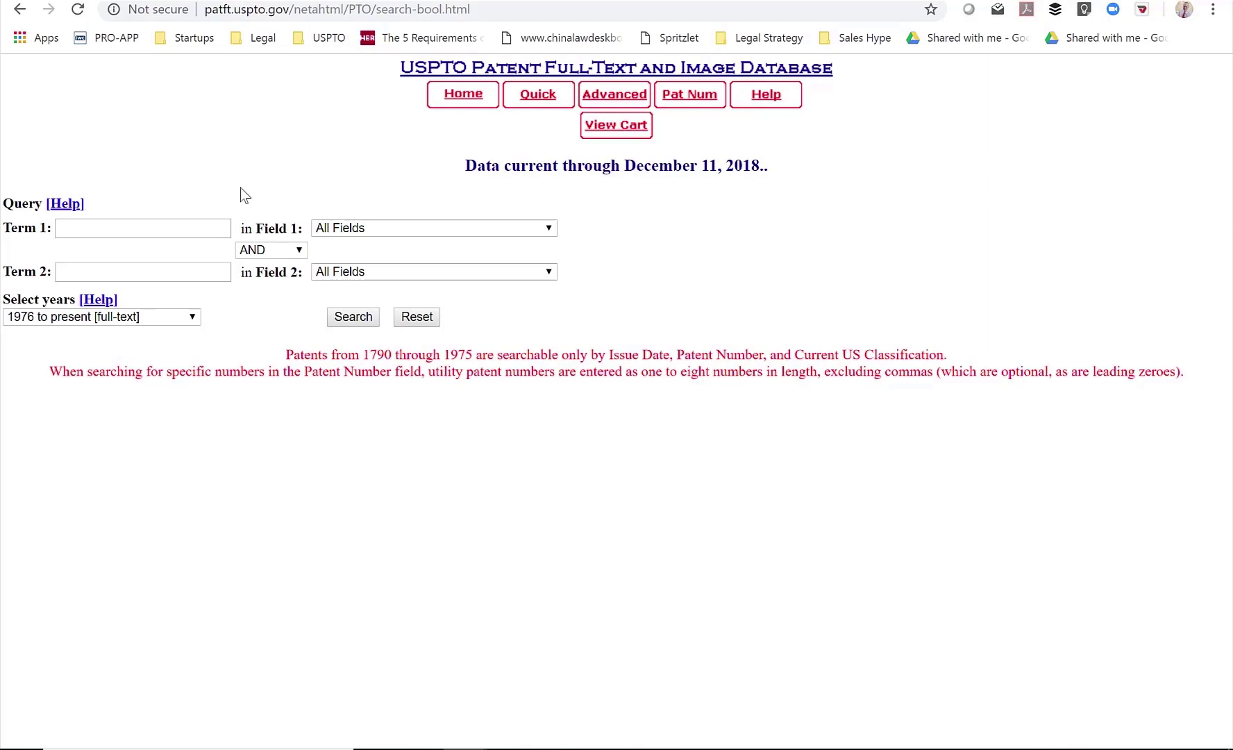
Open the advanced patent search and examine its field codes and the help entry for the Abstract (ABST) field.
{"action": "left_click", "coordinate": [633, 103]}
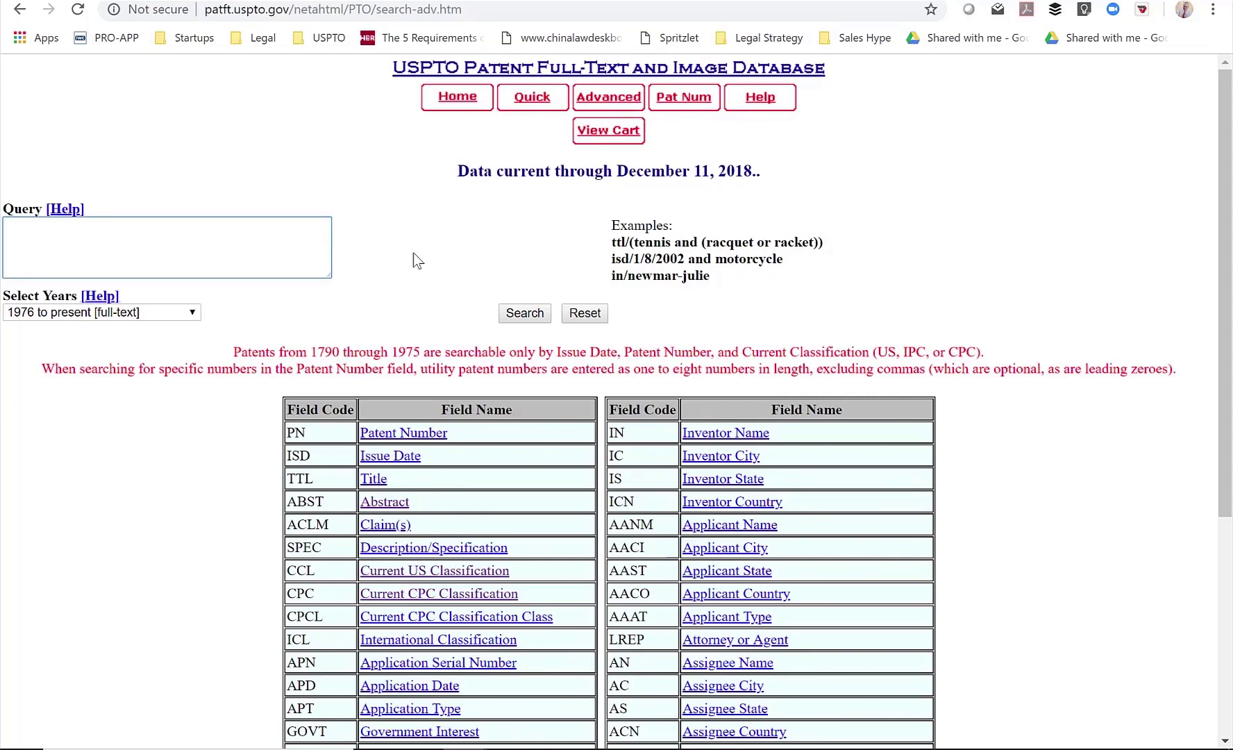
{"action": "scroll", "coordinate": [416, 261], "scroll_direction": "down", "scroll_amount": 5}
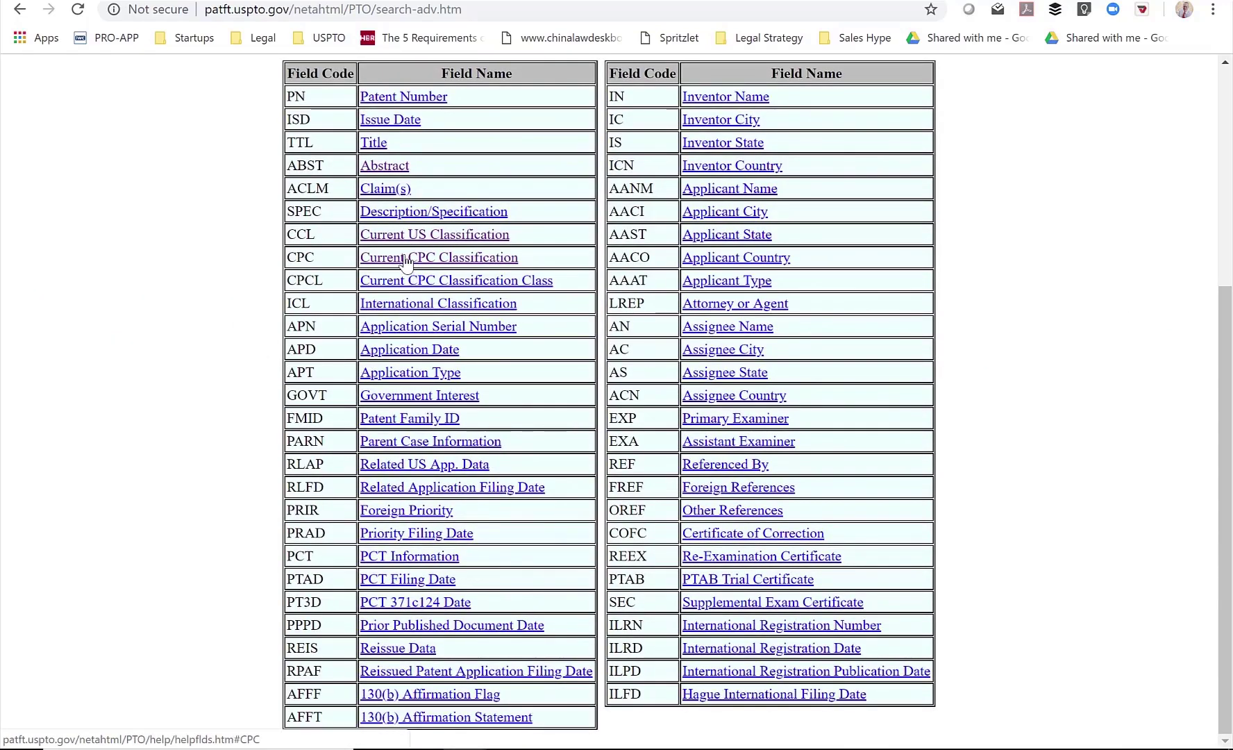
{"action": "scroll", "coordinate": [416, 264], "scroll_direction": "up", "scroll_amount": 5}
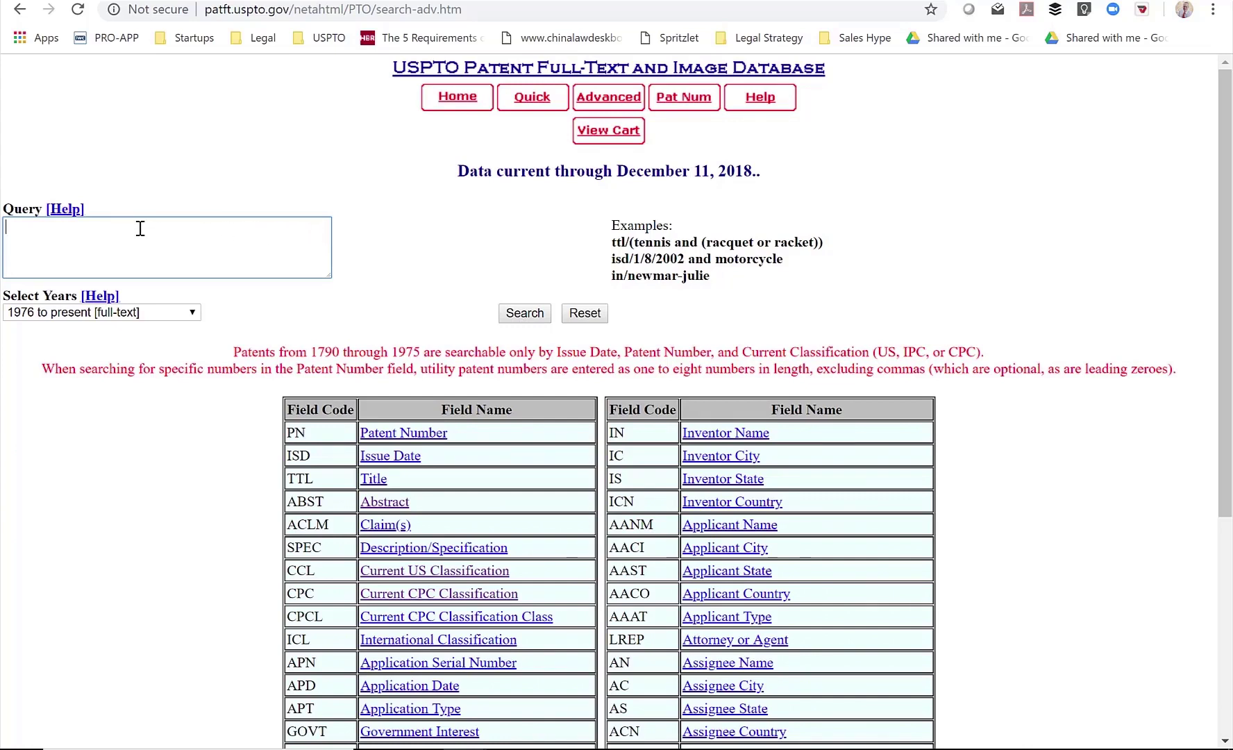
{"action": "scroll", "coordinate": [186, 388], "scroll_direction": "down", "scroll_amount": 5}
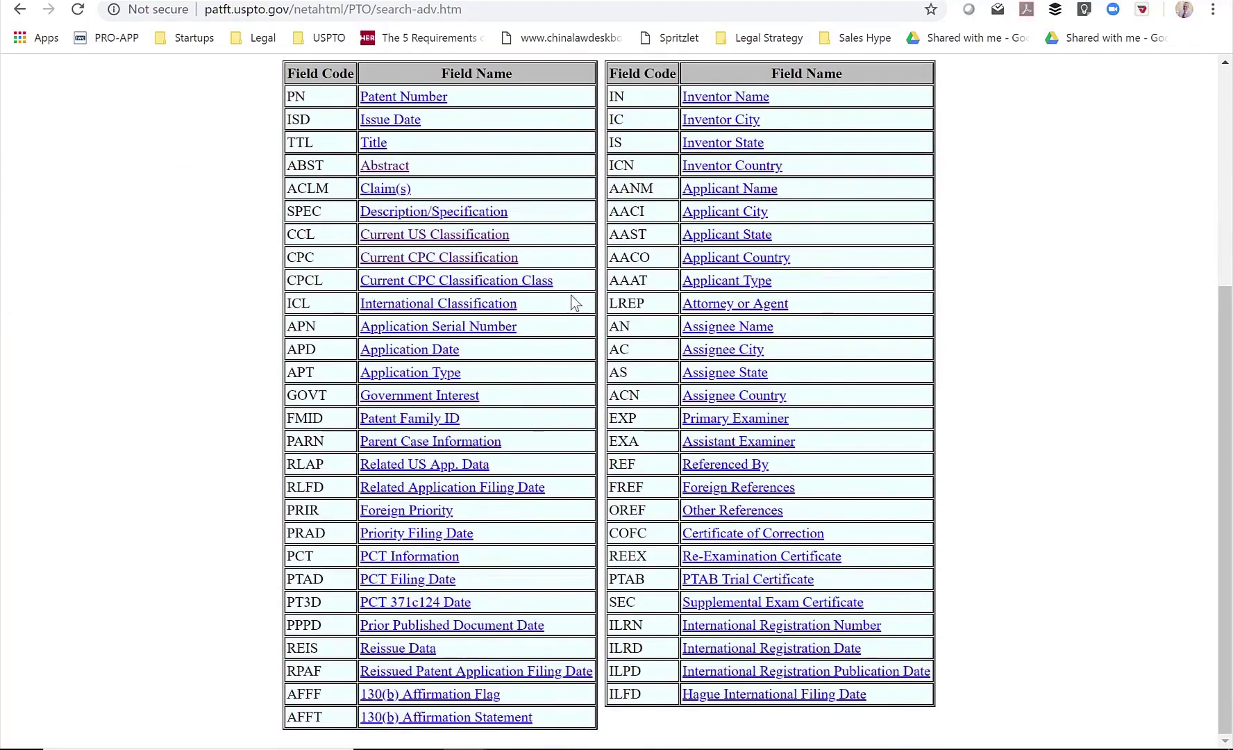
{"action": "left_click", "coordinate": [386, 166]}
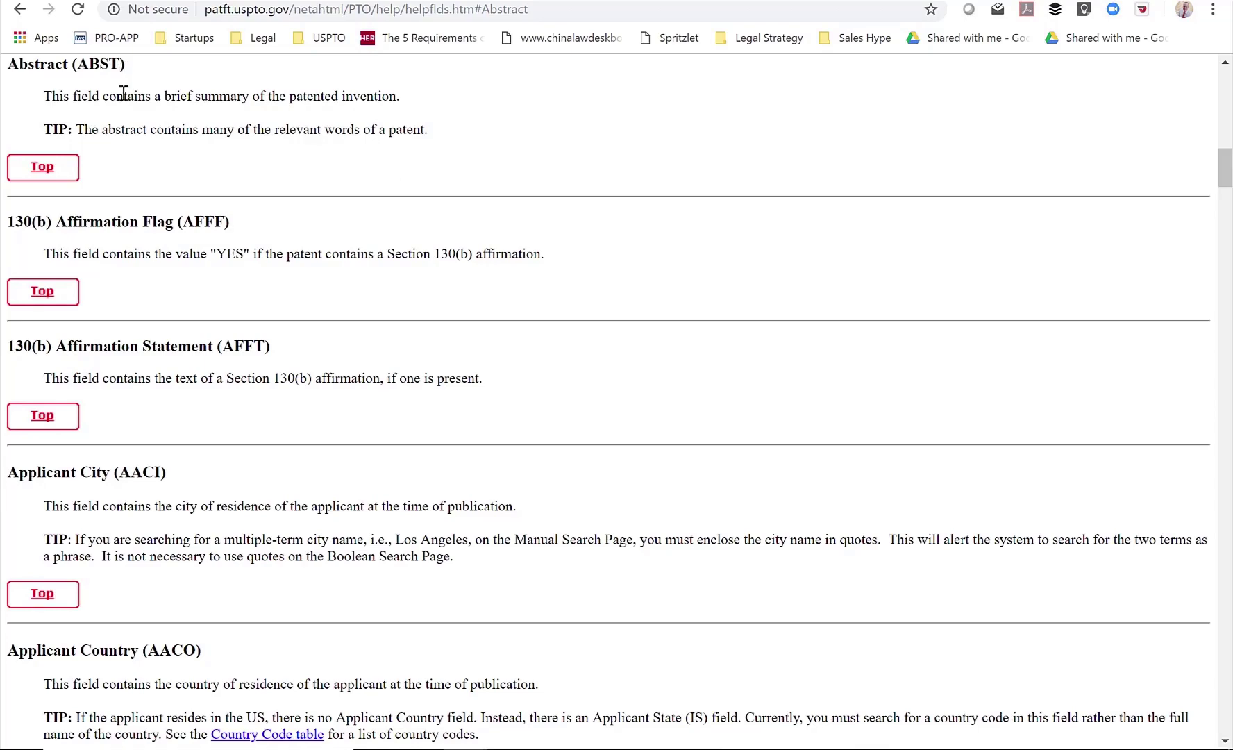
{"action": "key", "text": "alt+Left"}
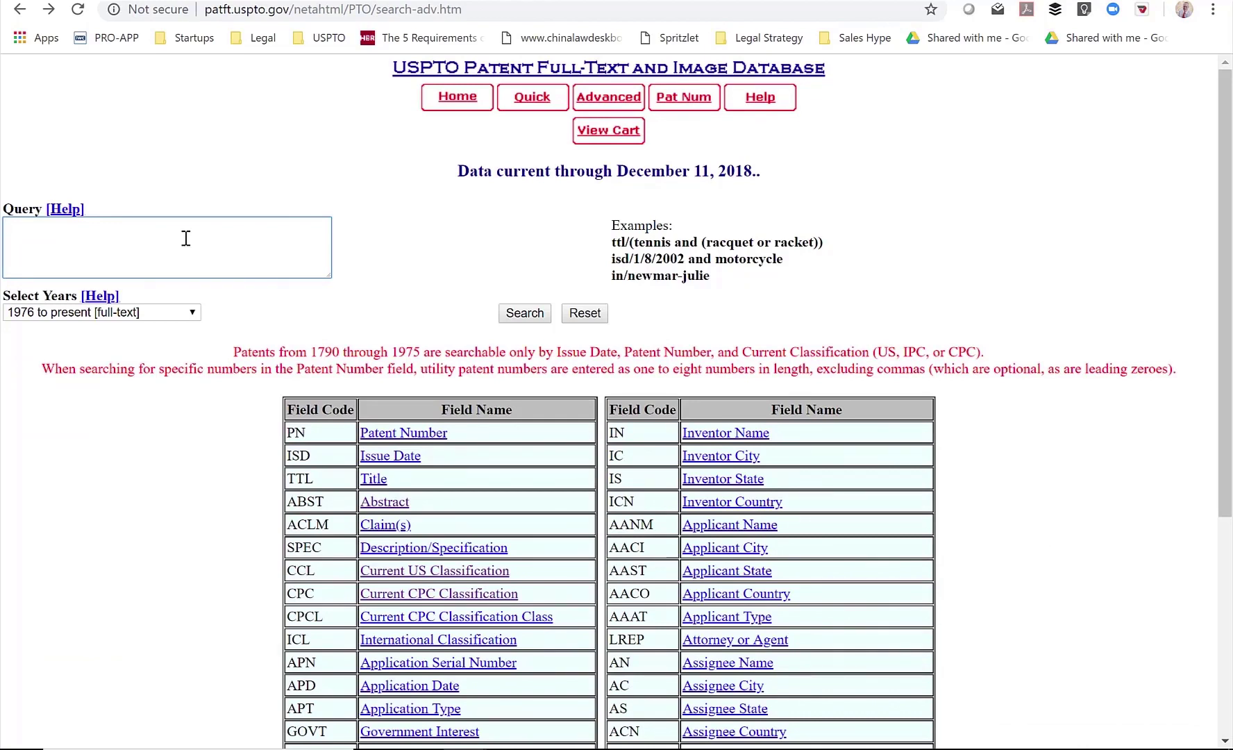
Run an advanced patent search with the query ABST/(tool and storage).
{"action": "type", "text": "ABST/("}
{"action": "type", "text": "tool and storage"}
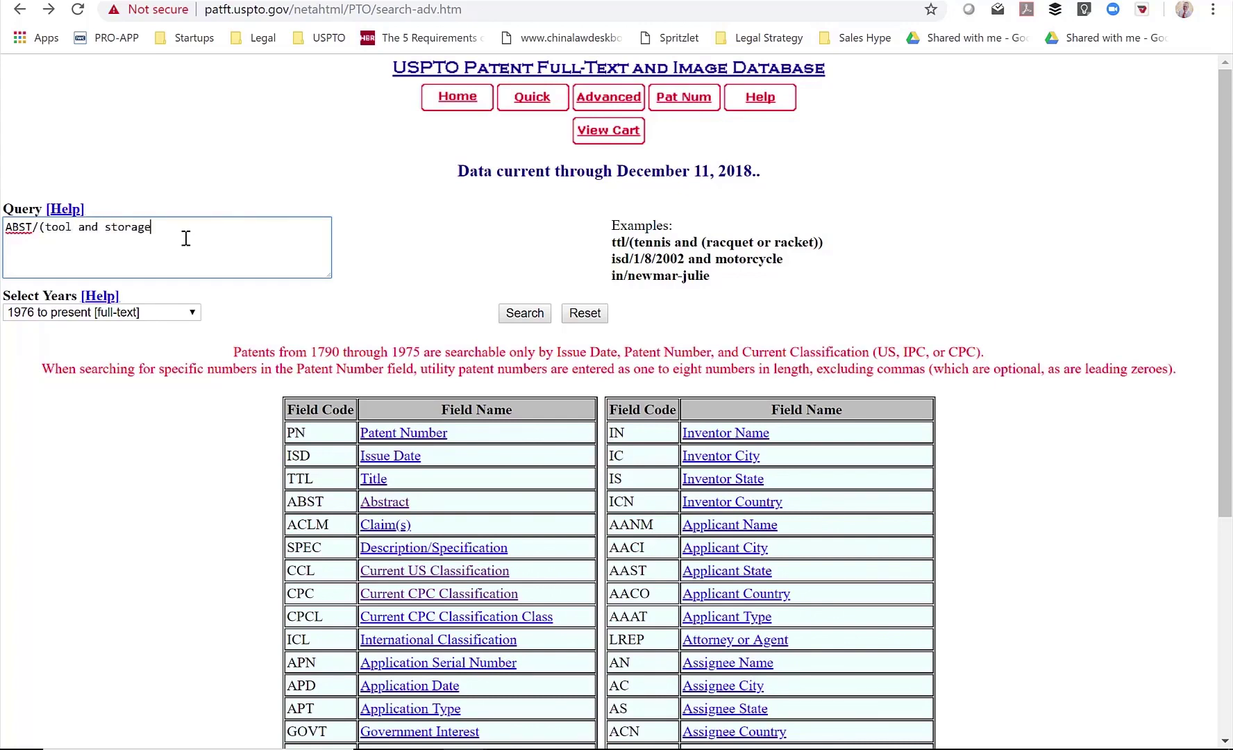
{"action": "type", "text": ")"}
{"action": "left_click", "coordinate": [532, 316]}
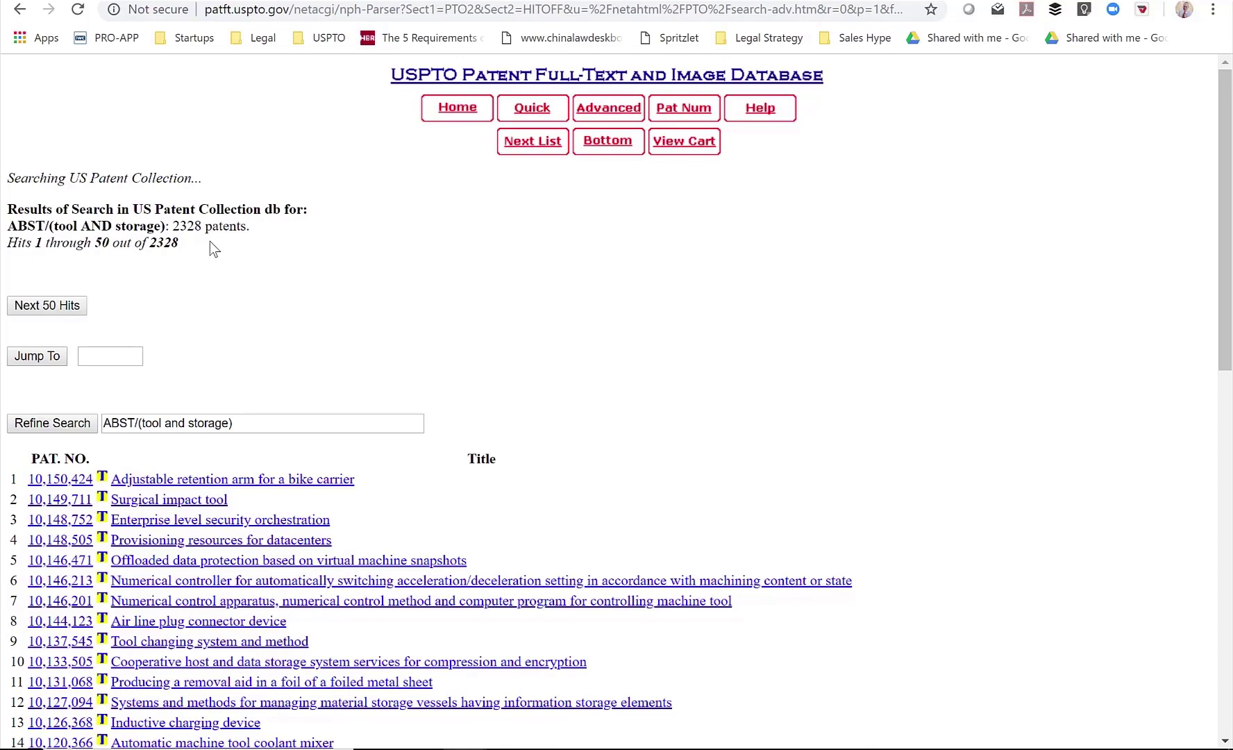
Head the blank Word document Patent Search, Tool Storage Device, 12/14/2018 on separate lines and paste the copied patent results summary beneath.
{"action": "key", "text": "alt+Tab"}
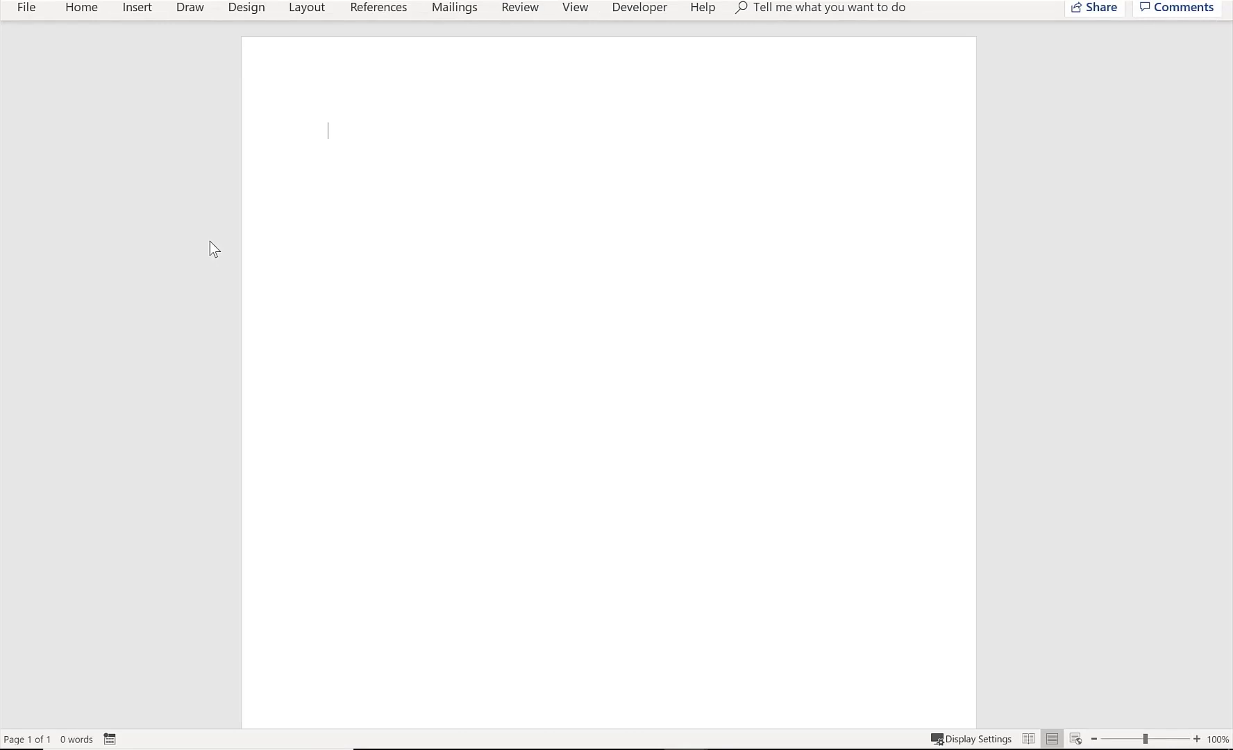
{"action": "key", "text": "alt+Tab"}
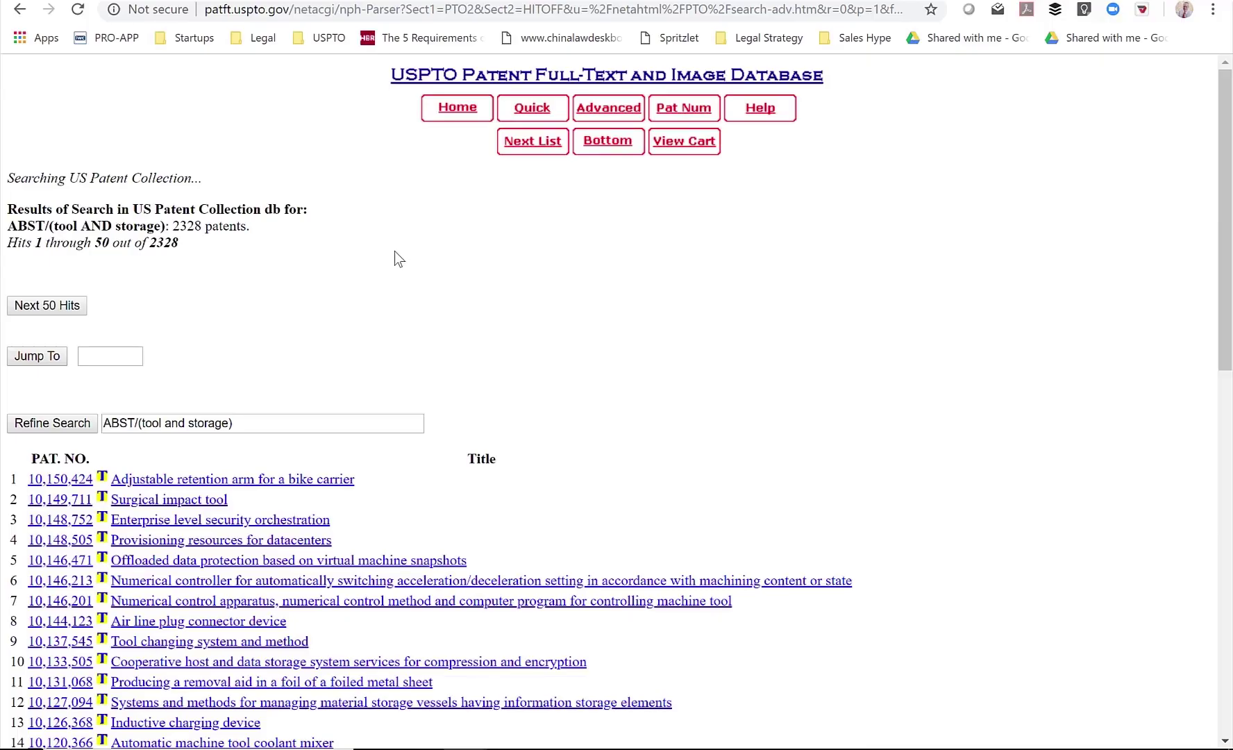
{"action": "left_click_drag", "start_coordinate": [7, 208], "coordinate": [184, 238]}
{"action": "key", "text": "ctrl+c"}
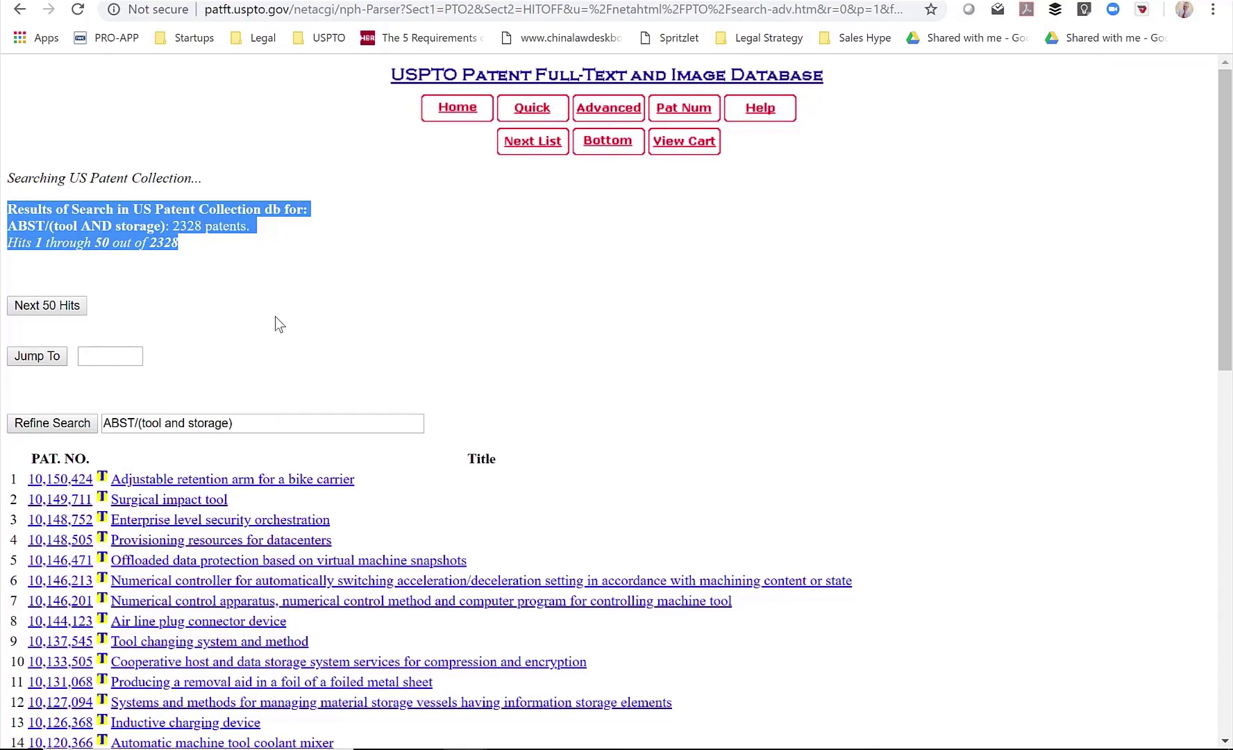
{"action": "key", "text": "alt+Tab"}
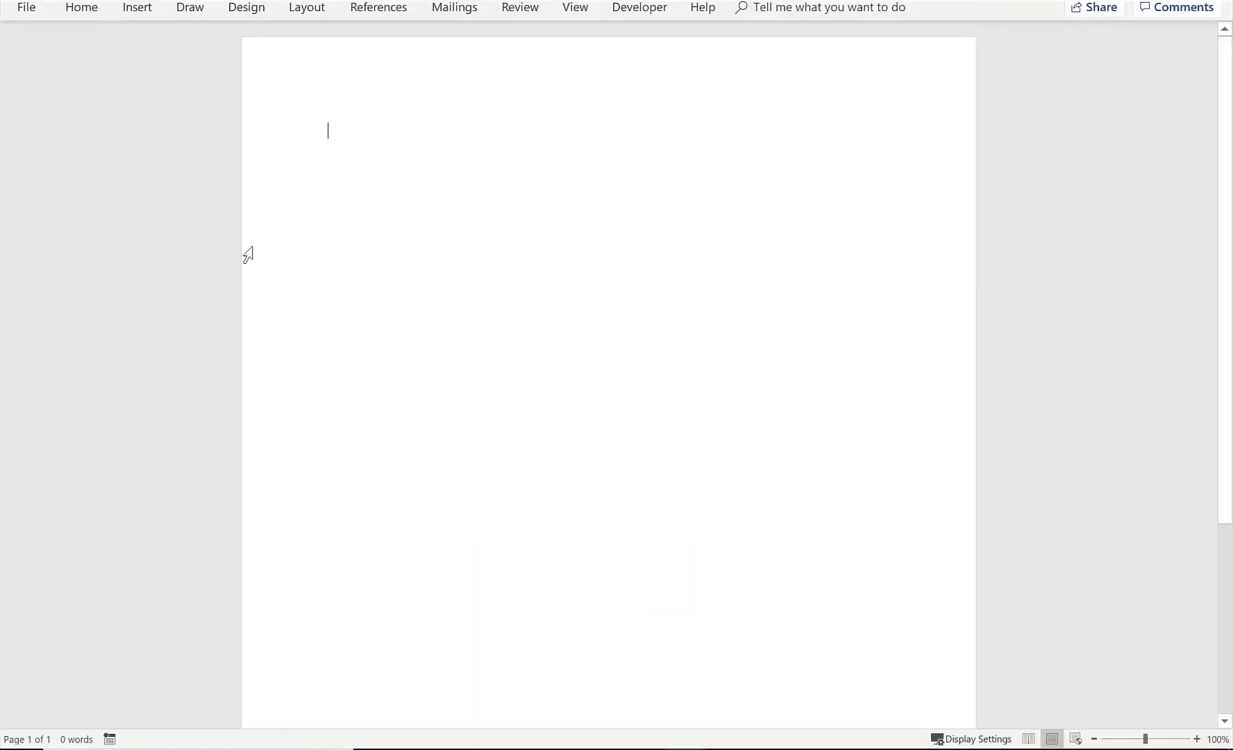
{"action": "type", "text": "Patent Search Tool Storage Device 12/14/2018"}
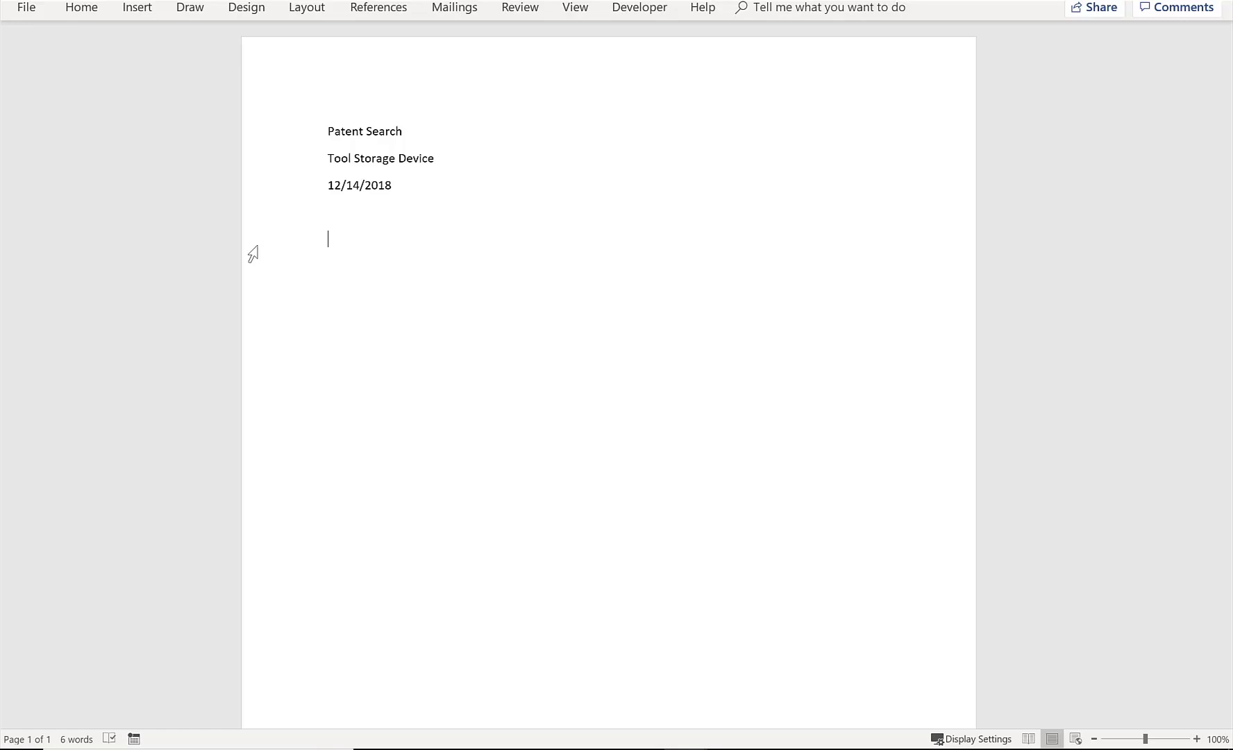
{"action": "key", "text": "ctrl+v"}
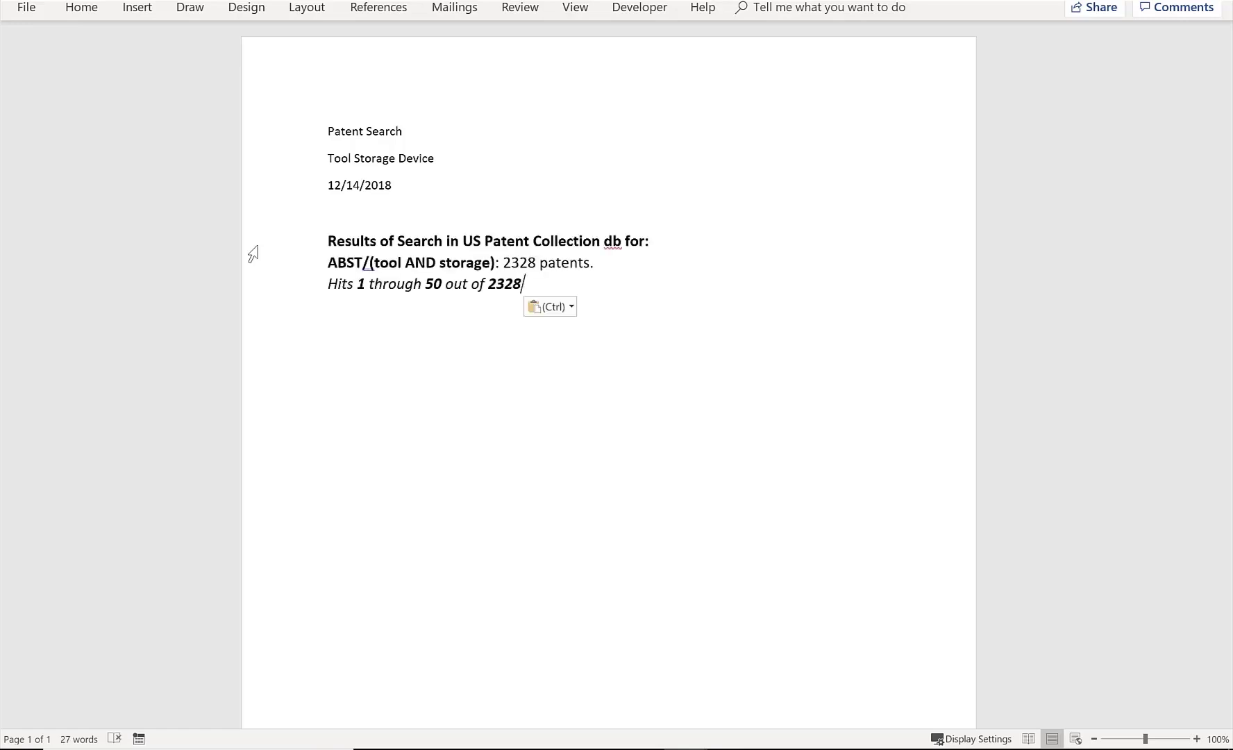
Add the note "Not reviewed" on its own line below the pasted results summary.
{"action": "key", "text": "Return"}
{"action": "type", "text": "Not "}
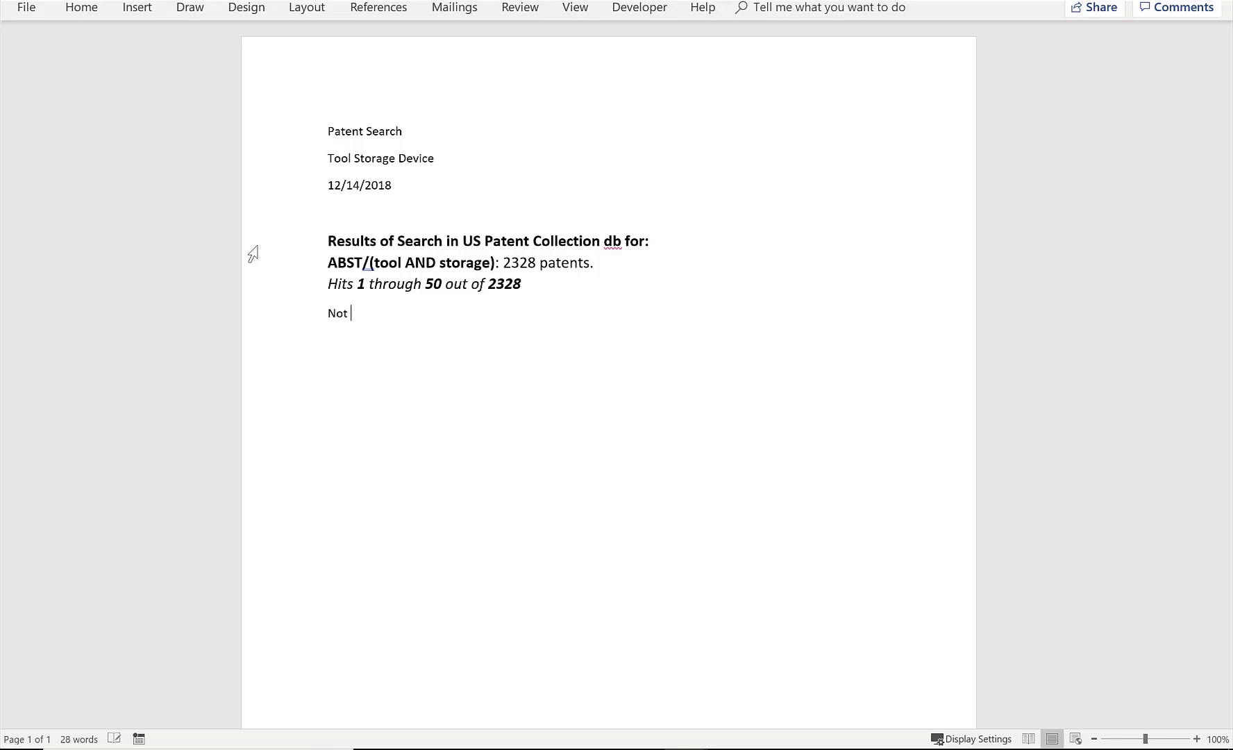
{"action": "type", "text": "reviewed"}
{"action": "key", "text": "Return"}
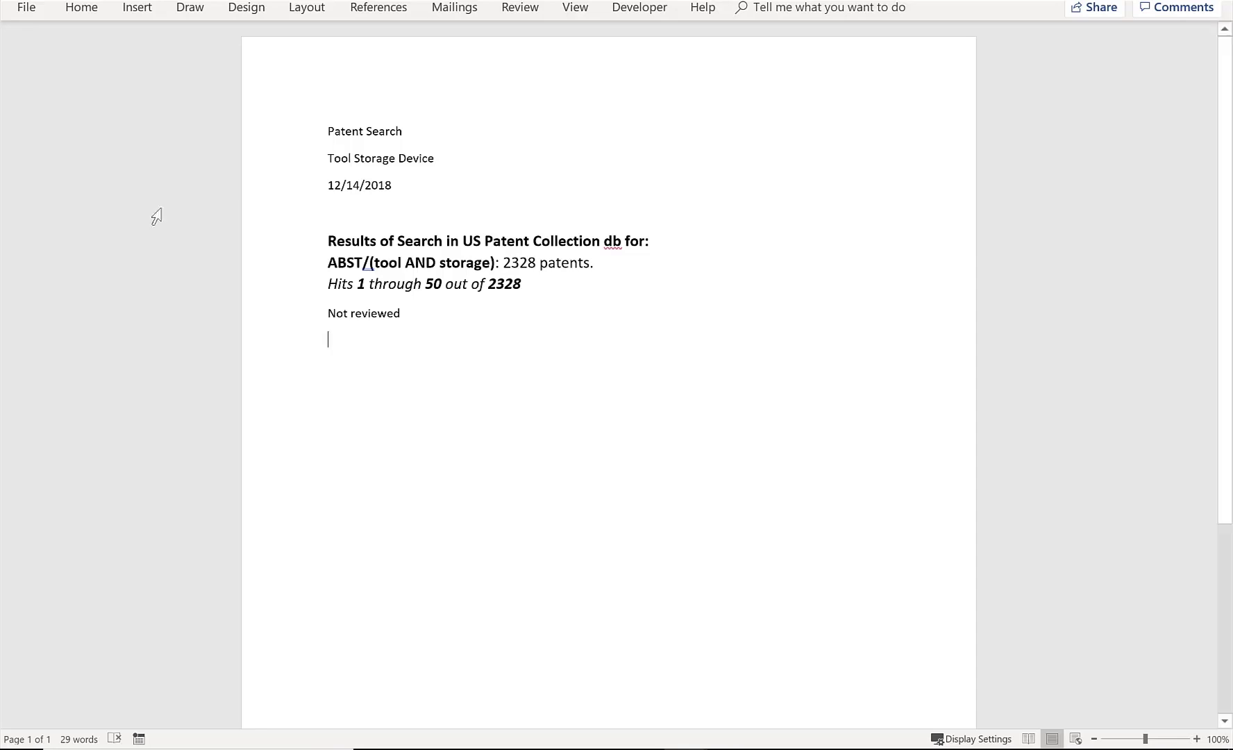
Copy the query ABST/(tool AND storage) from the notes and open the manual search of the Patent Application database in the browser.
{"action": "left_click", "coordinate": [332, 262]}
{"action": "left_click_drag", "start_coordinate": [352, 260], "coordinate": [495, 264]}
{"action": "key", "text": "ctrl+c"}
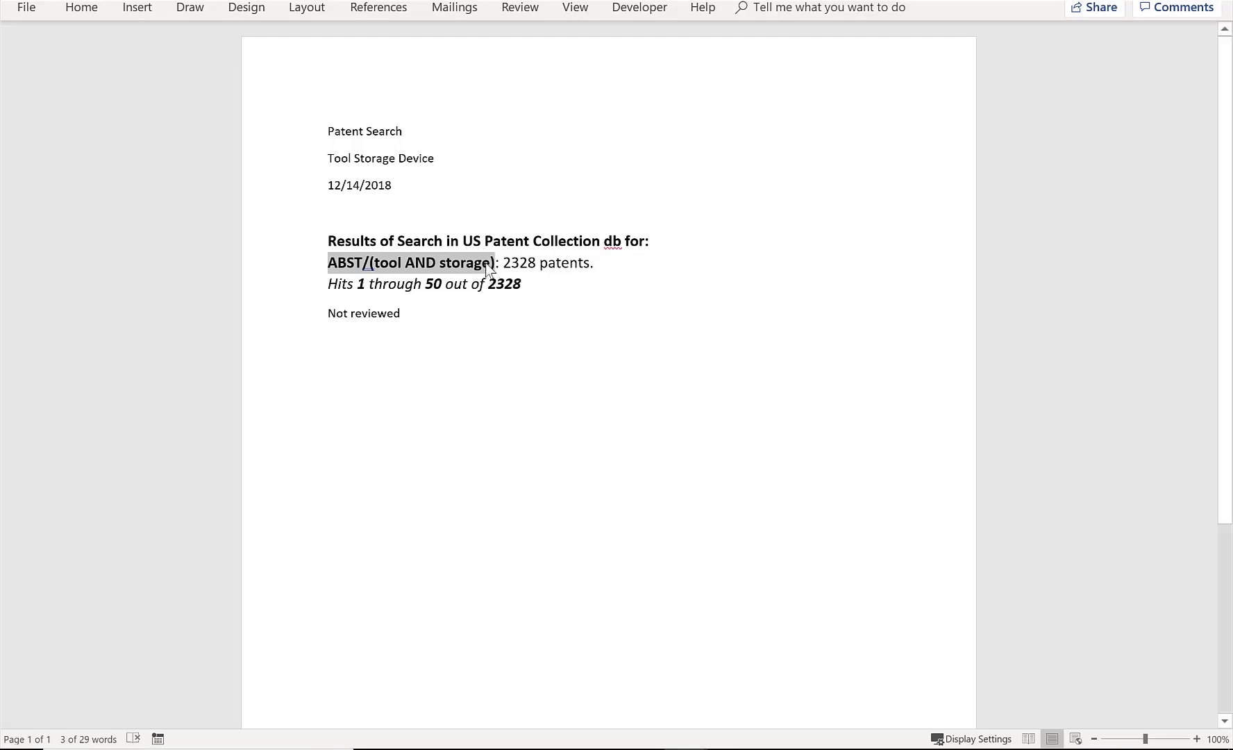
{"action": "key", "text": "alt+Tab"}
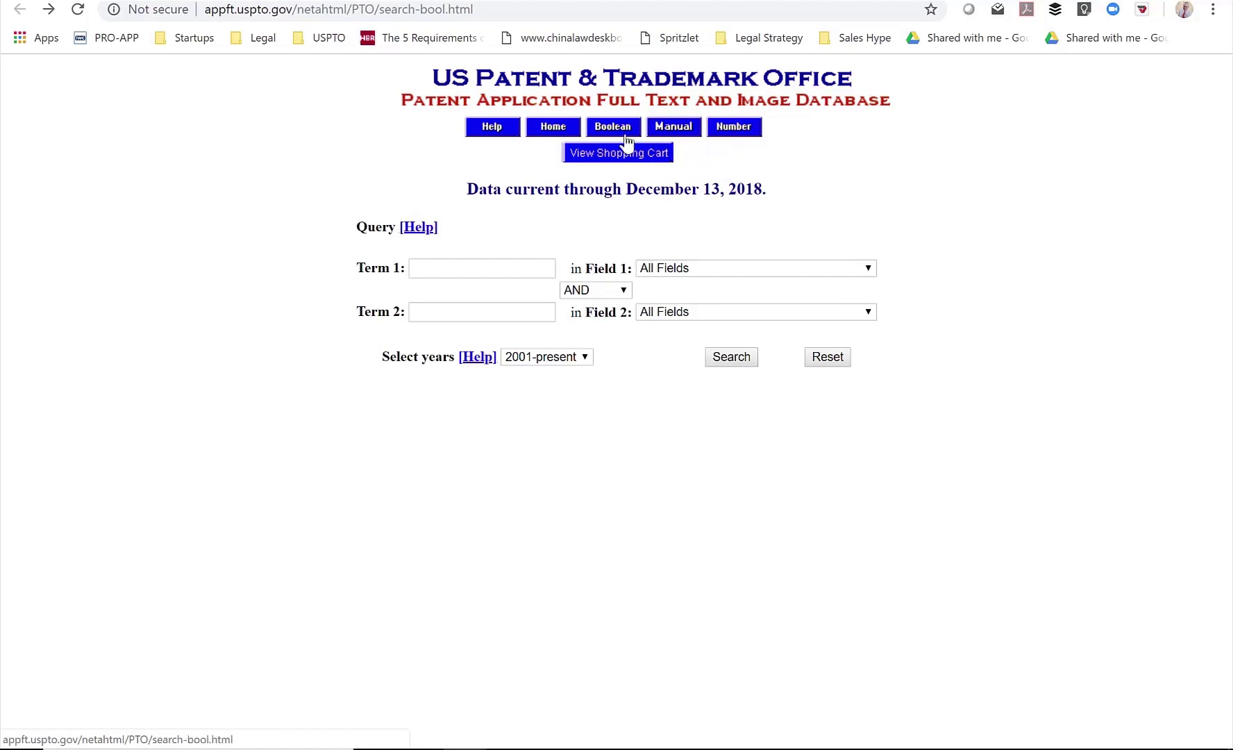
{"action": "key", "text": "alt+Right"}
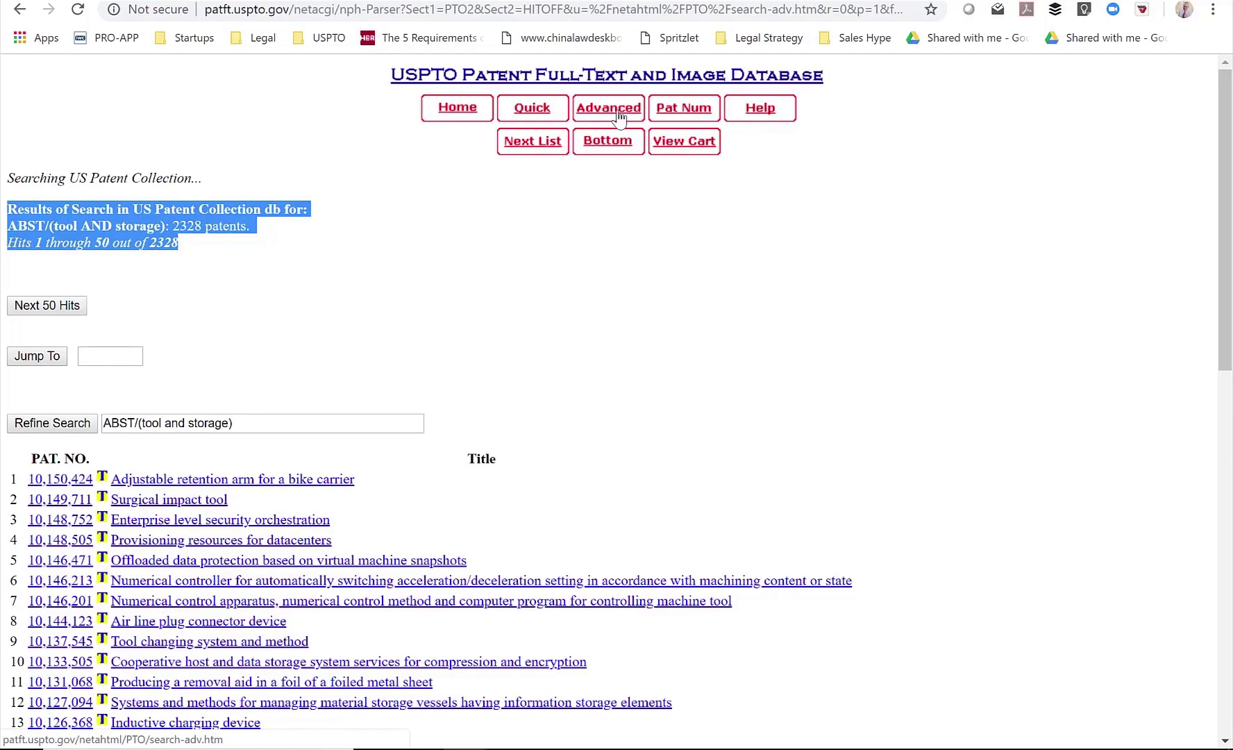
{"action": "left_click", "coordinate": [565, 2]}
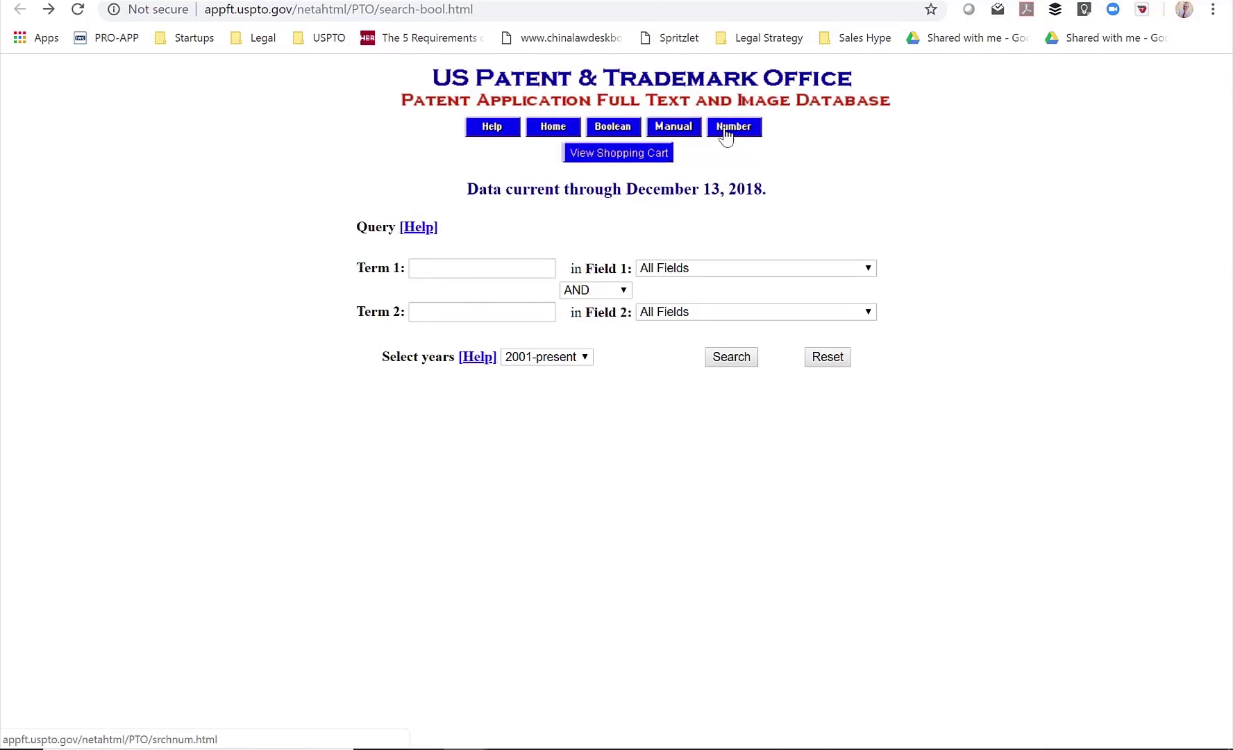
{"action": "left_click", "coordinate": [684, 132]}
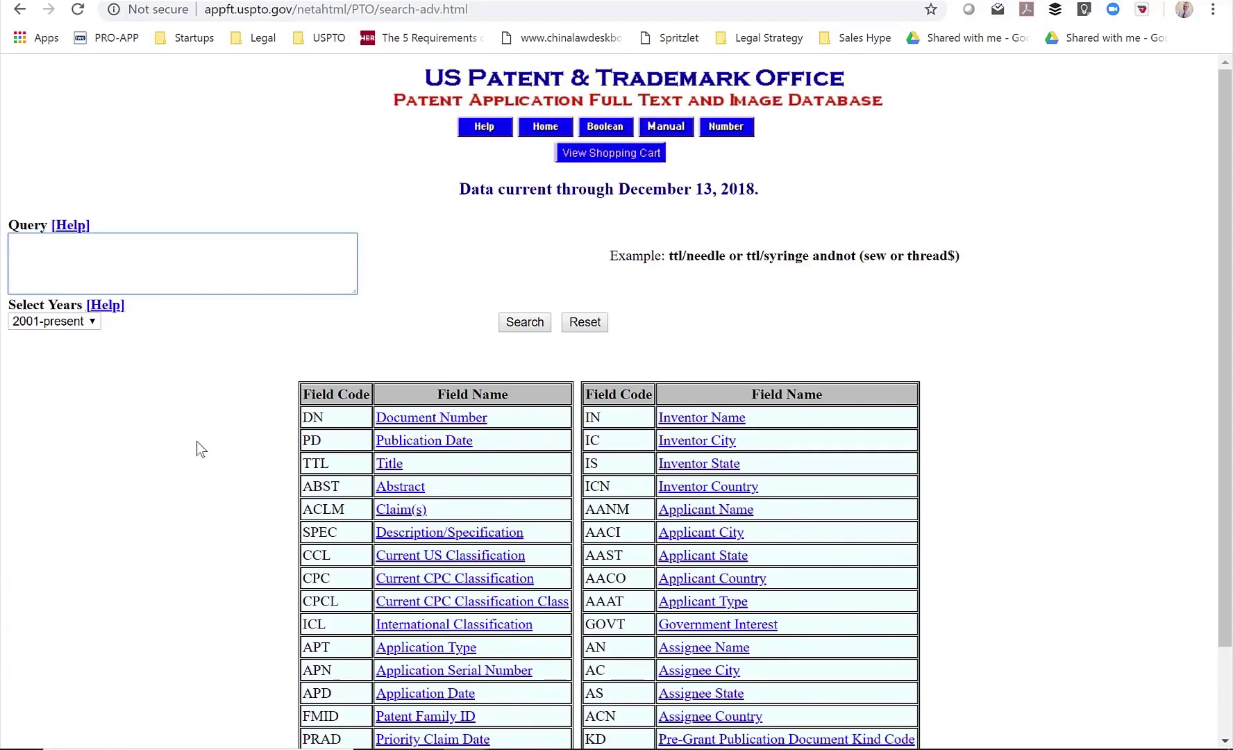
Examine the patent application database's field codes and the help entry for its Abstract (ABST) field.
{"action": "scroll", "coordinate": [401, 466], "scroll_direction": "down", "scroll_amount": 2}
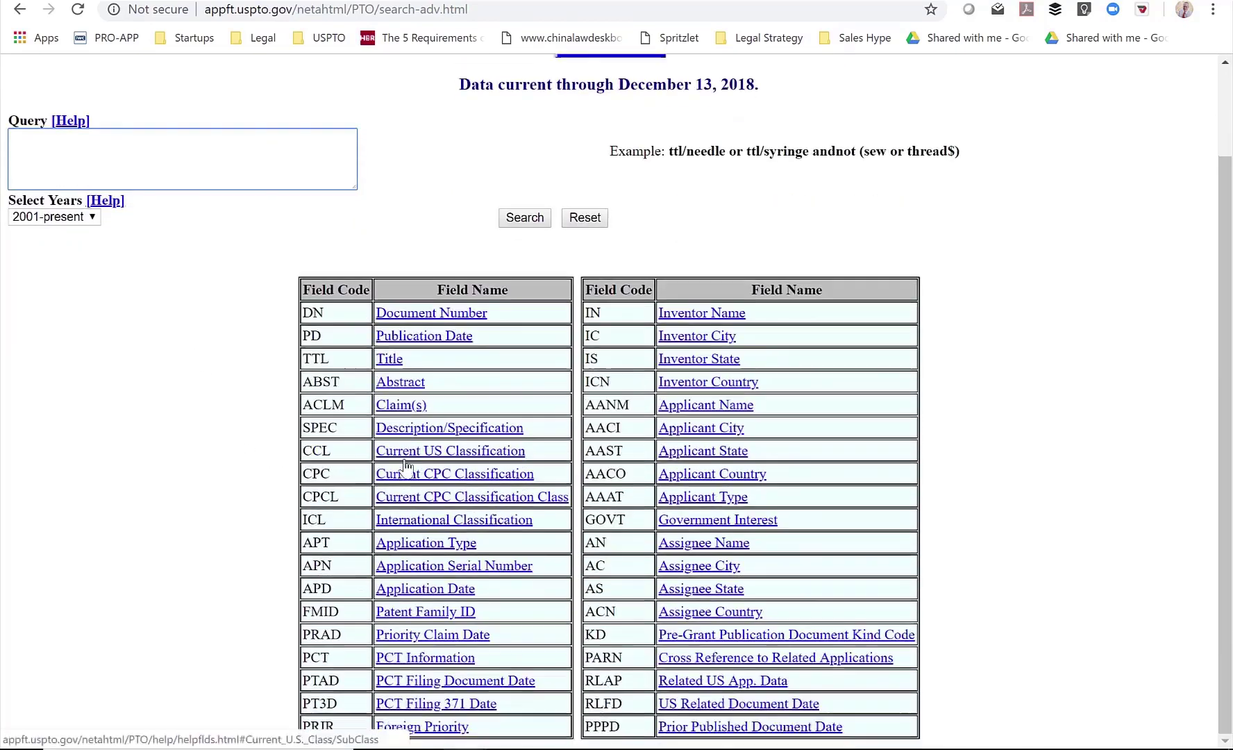
{"action": "scroll", "coordinate": [399, 476], "scroll_direction": "up", "scroll_amount": 1}
{"action": "scroll", "coordinate": [398, 479], "scroll_direction": "down", "scroll_amount": 1}
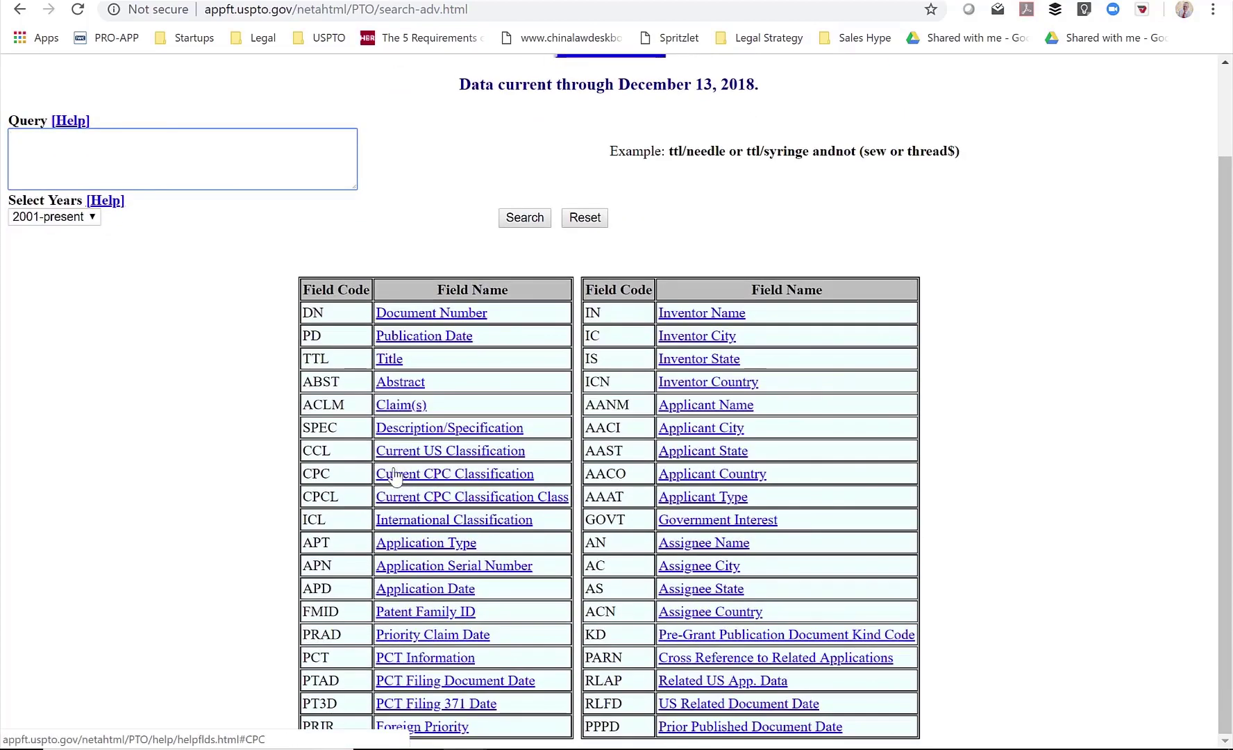
{"action": "left_click", "coordinate": [393, 383]}
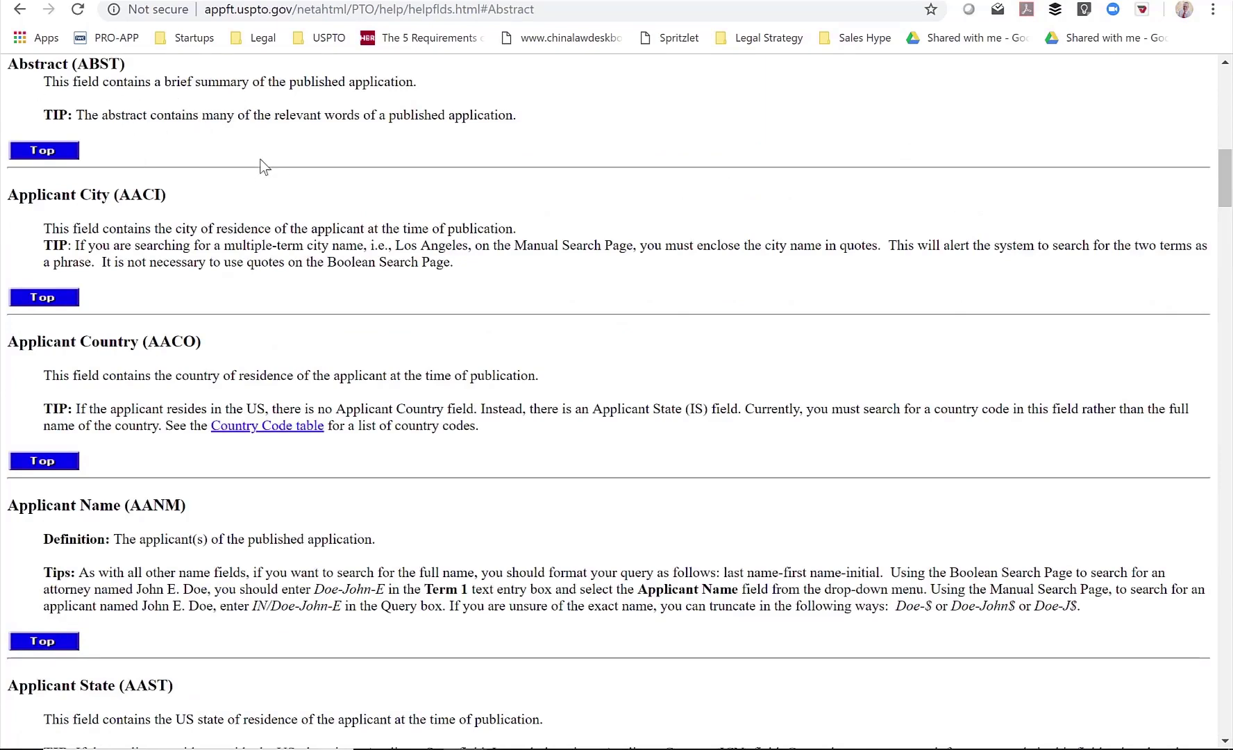
{"action": "key", "text": "alt+Left"}
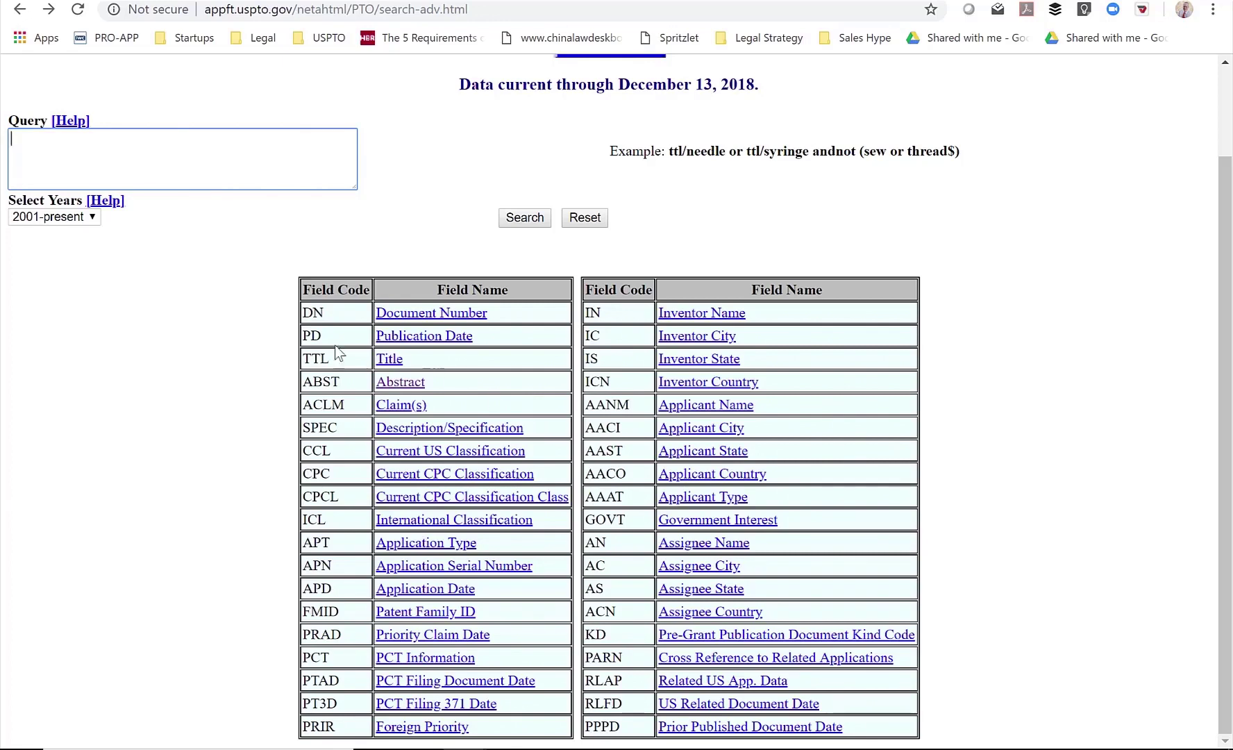
Search published patent applications with the copied query ABST/(tool AND storage).
{"action": "key", "text": "ctrl+v"}
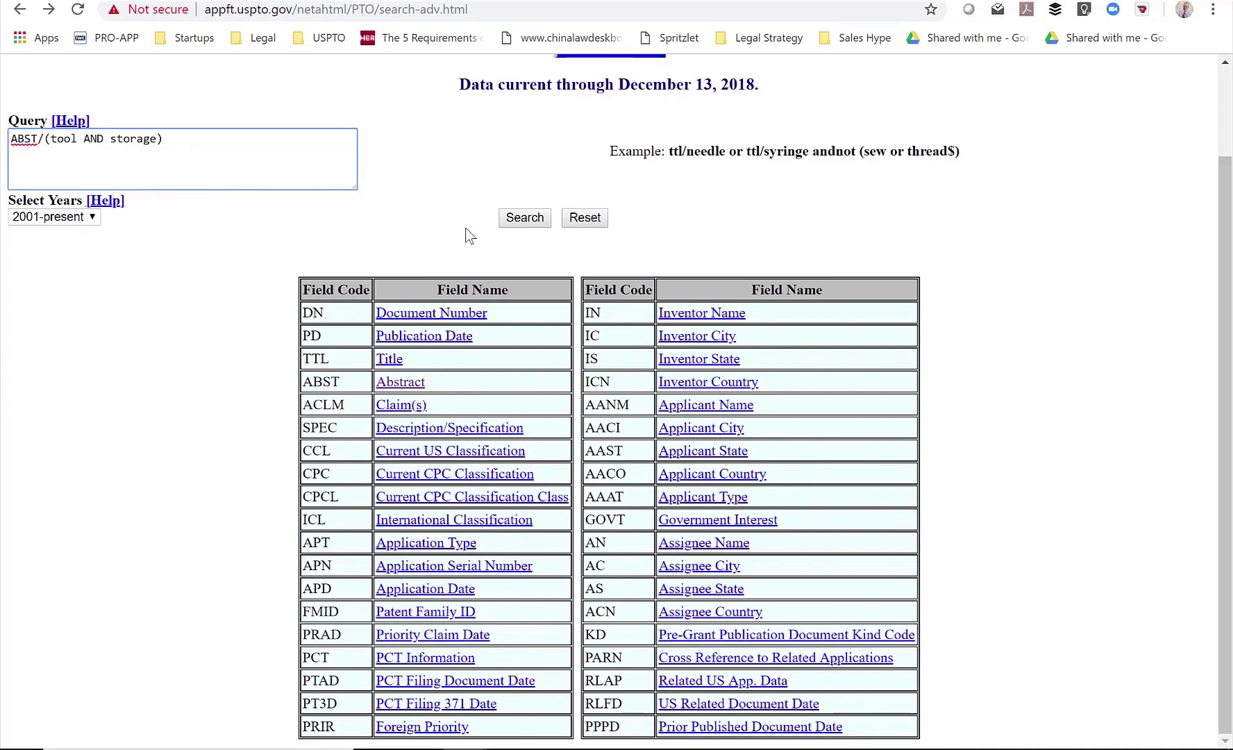
{"action": "left_click", "coordinate": [537, 221]}
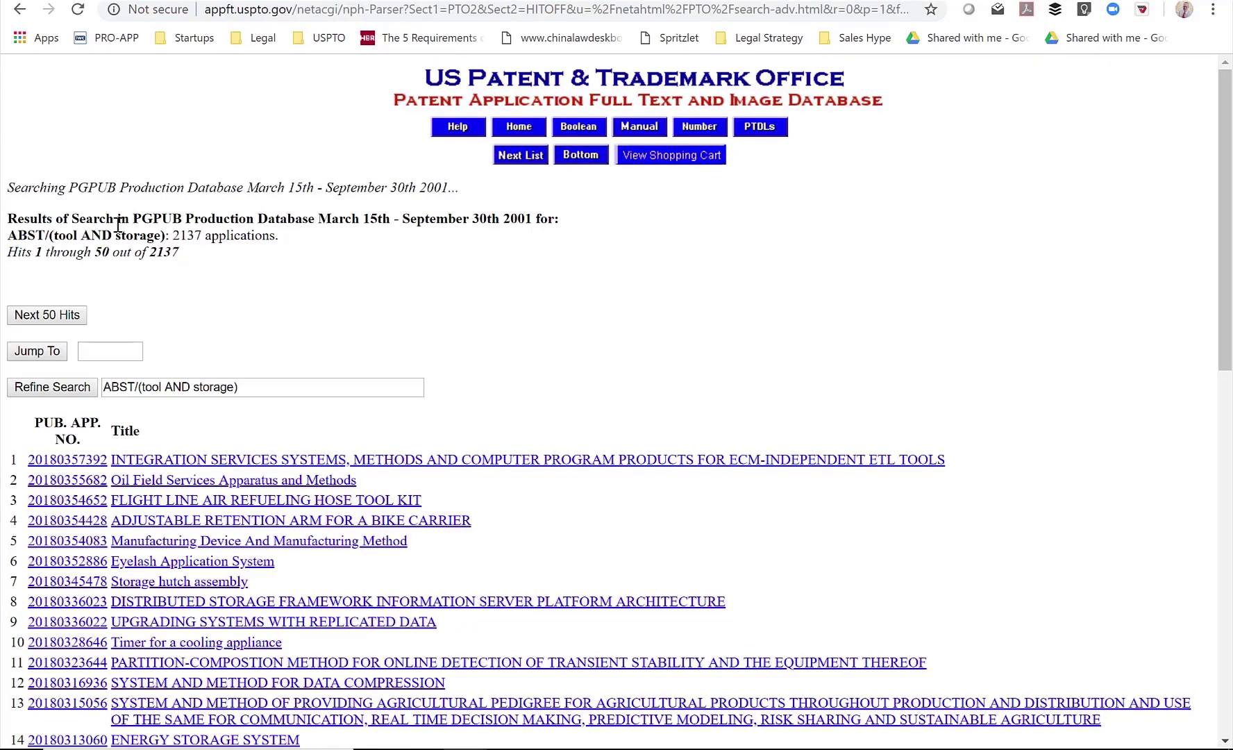
Copy the published applications results summary for ABST/(tool AND storage) and paste it into the Word notes below the first entry, after a blank line.
{"action": "left_click_drag", "start_coordinate": [8, 220], "coordinate": [189, 250]}
{"action": "key", "text": "ctrl+c"}
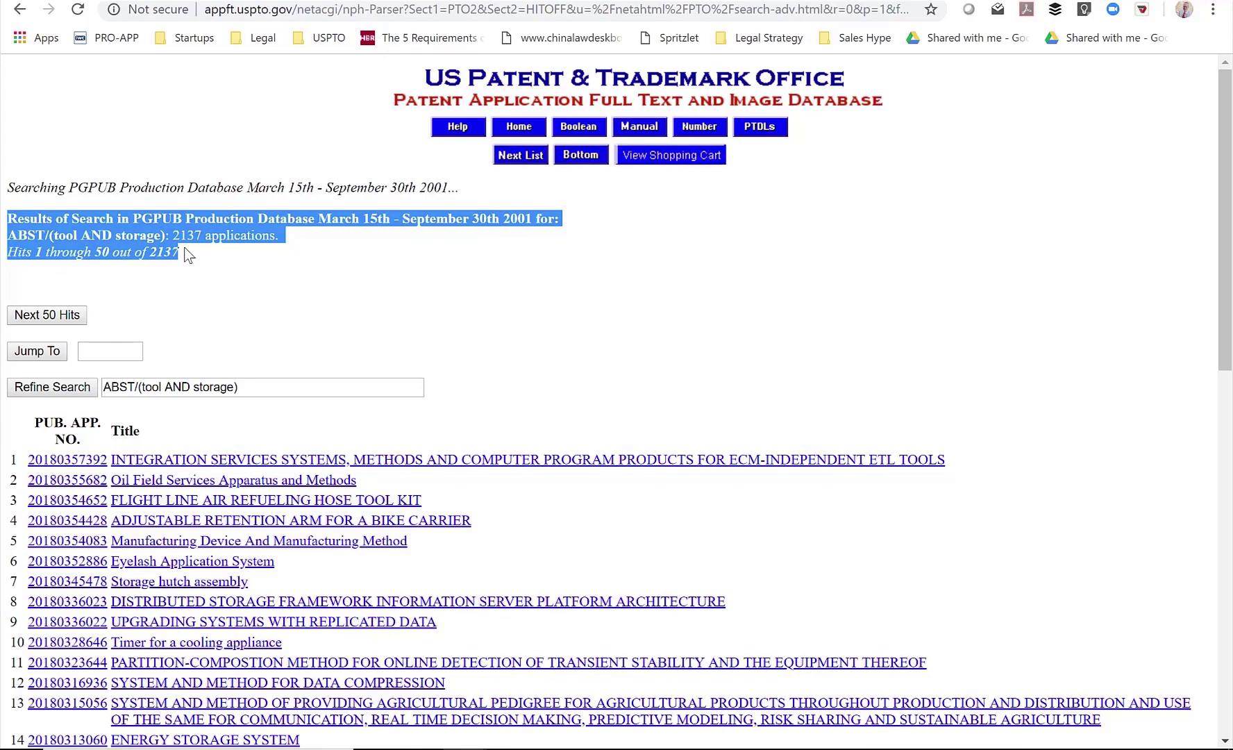
{"action": "key", "text": "alt+Tab"}
{"action": "left_click", "coordinate": [339, 347]}
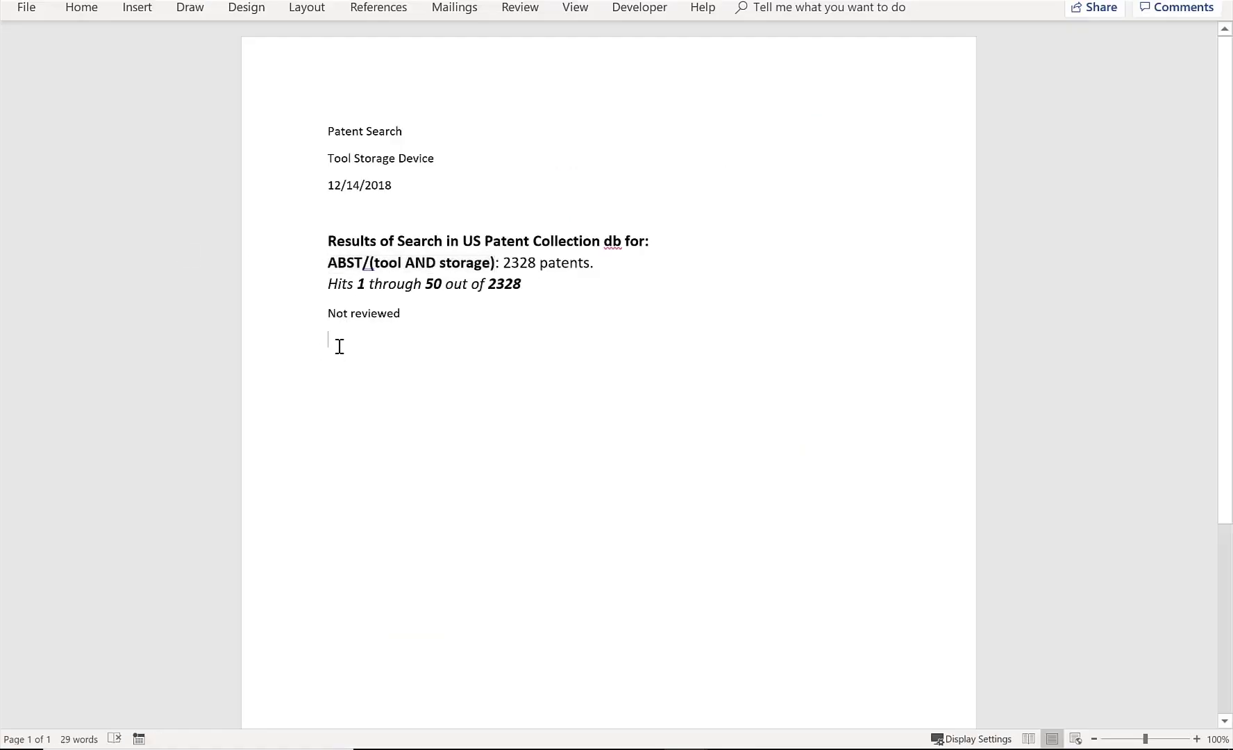
{"action": "key", "text": "Return"}
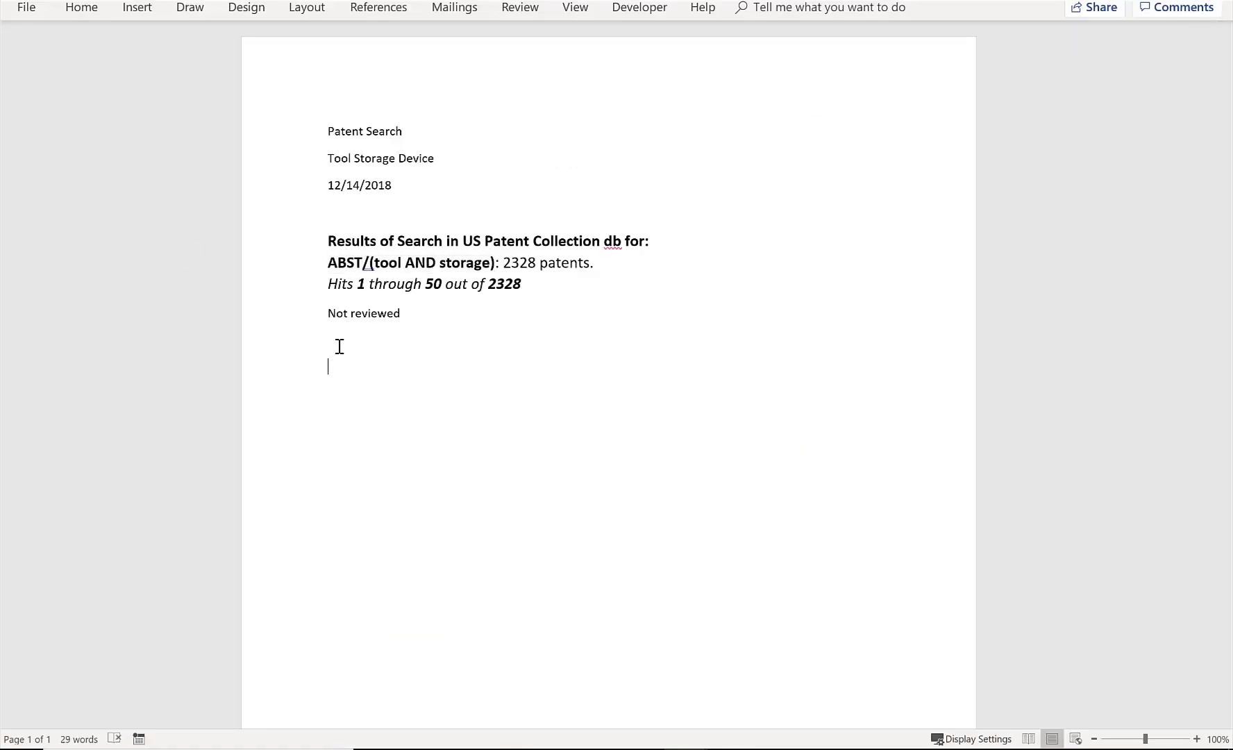
{"action": "key", "text": "ctrl+v"}
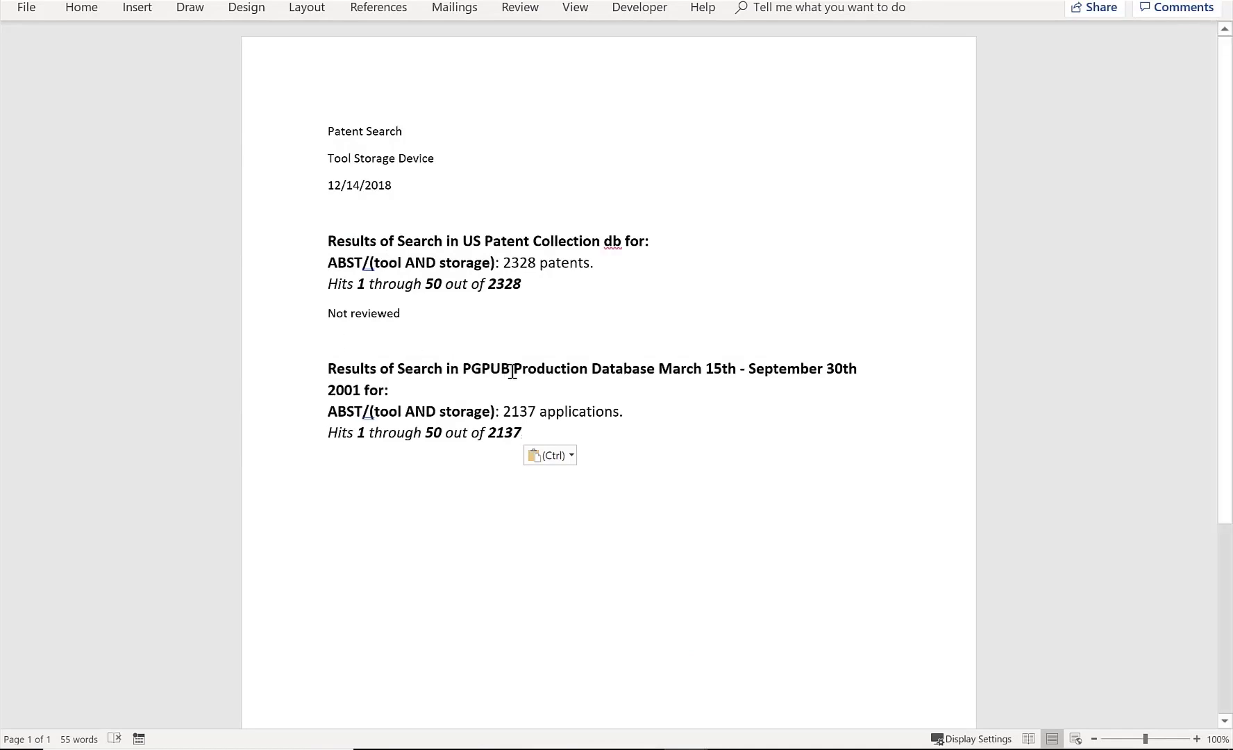
Compare the query text in both logged summaries and add the note "Not reviewed" below the published applications summary.
{"action": "left_click_drag", "start_coordinate": [327, 411], "coordinate": [499, 411]}
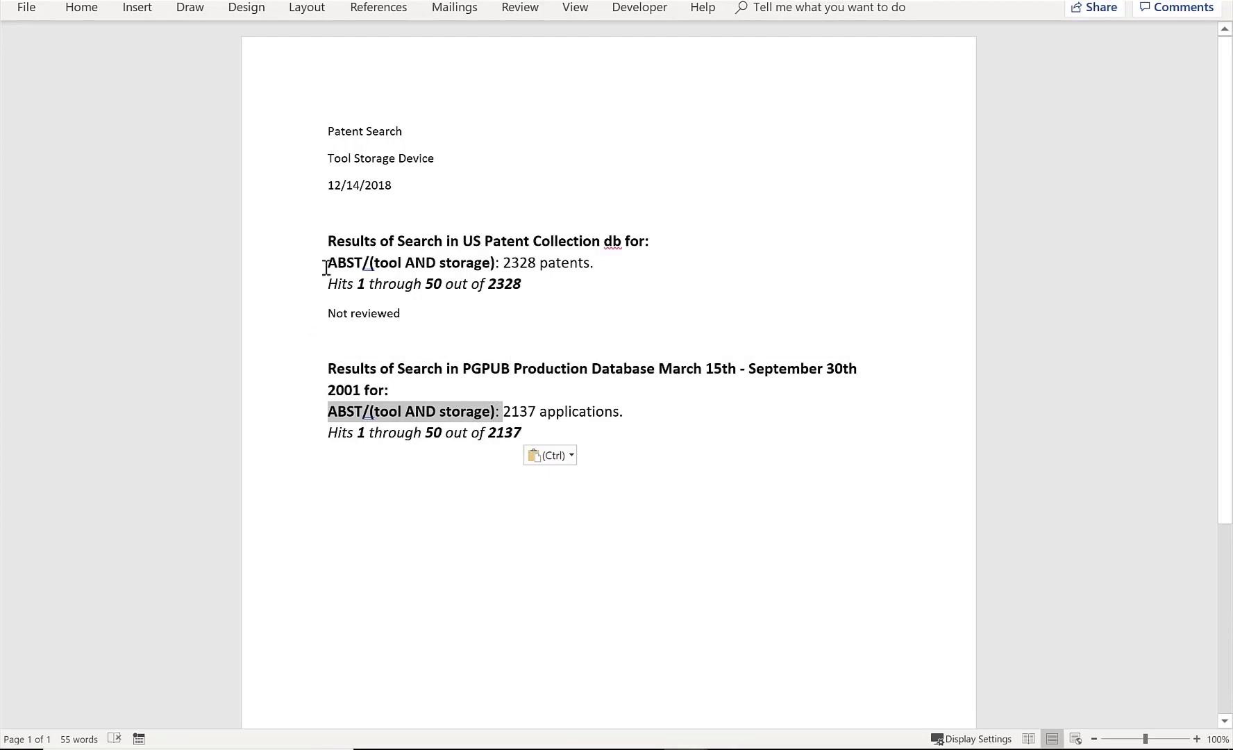
{"action": "left_click_drag", "start_coordinate": [327, 264], "coordinate": [494, 268]}
{"action": "left_click", "coordinate": [545, 431]}
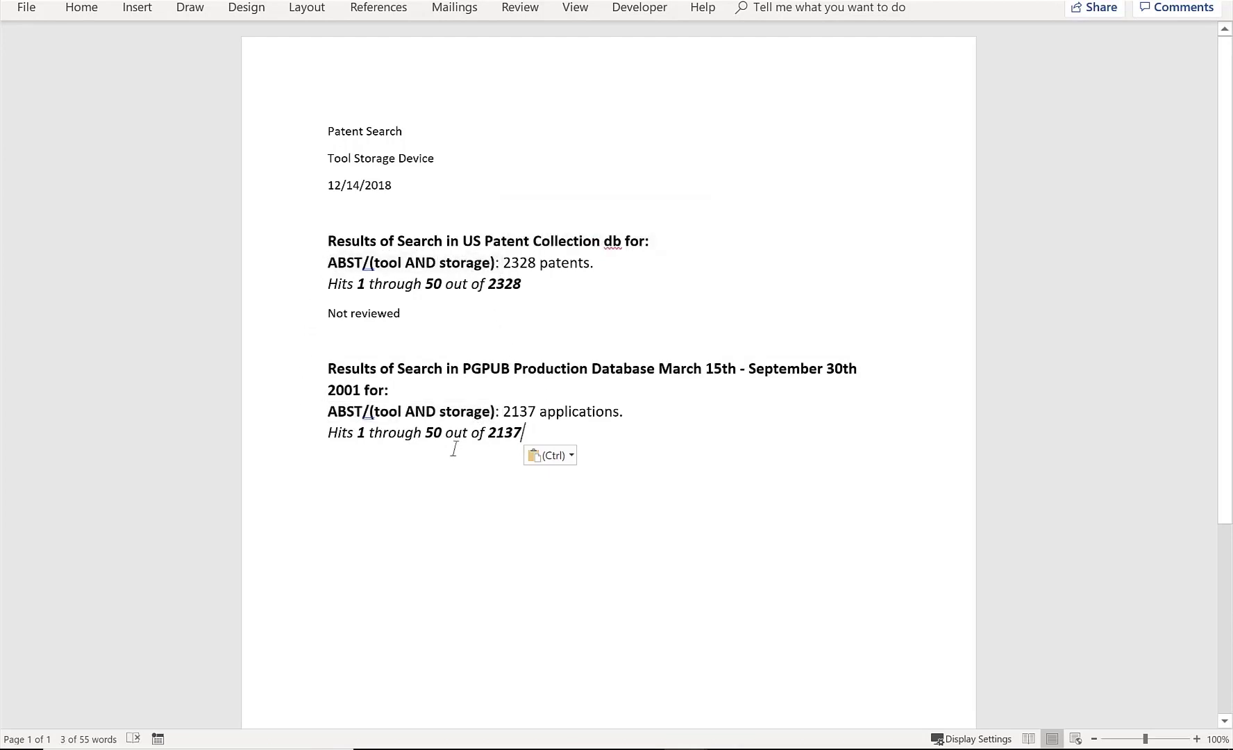
{"action": "key", "text": "Return"}
{"action": "type", "text": "Not"}
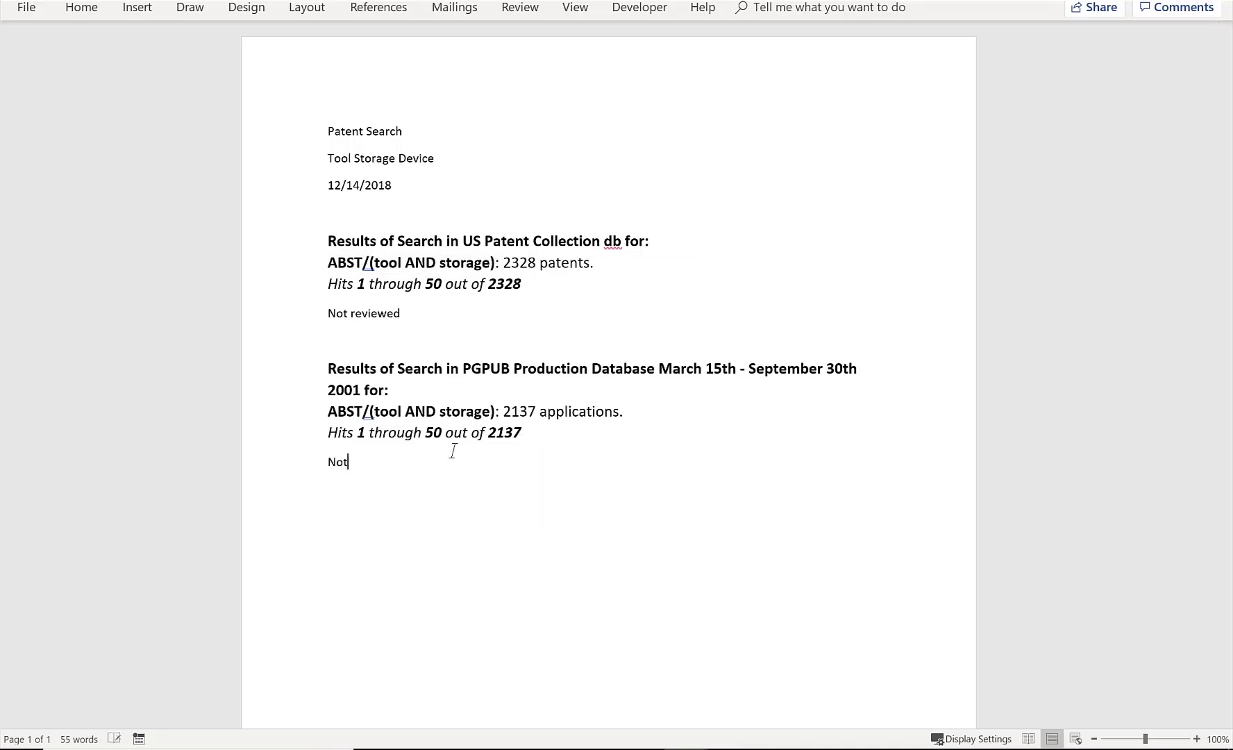
{"action": "type", "text": " reviewed"}
{"action": "key", "text": "Return"}
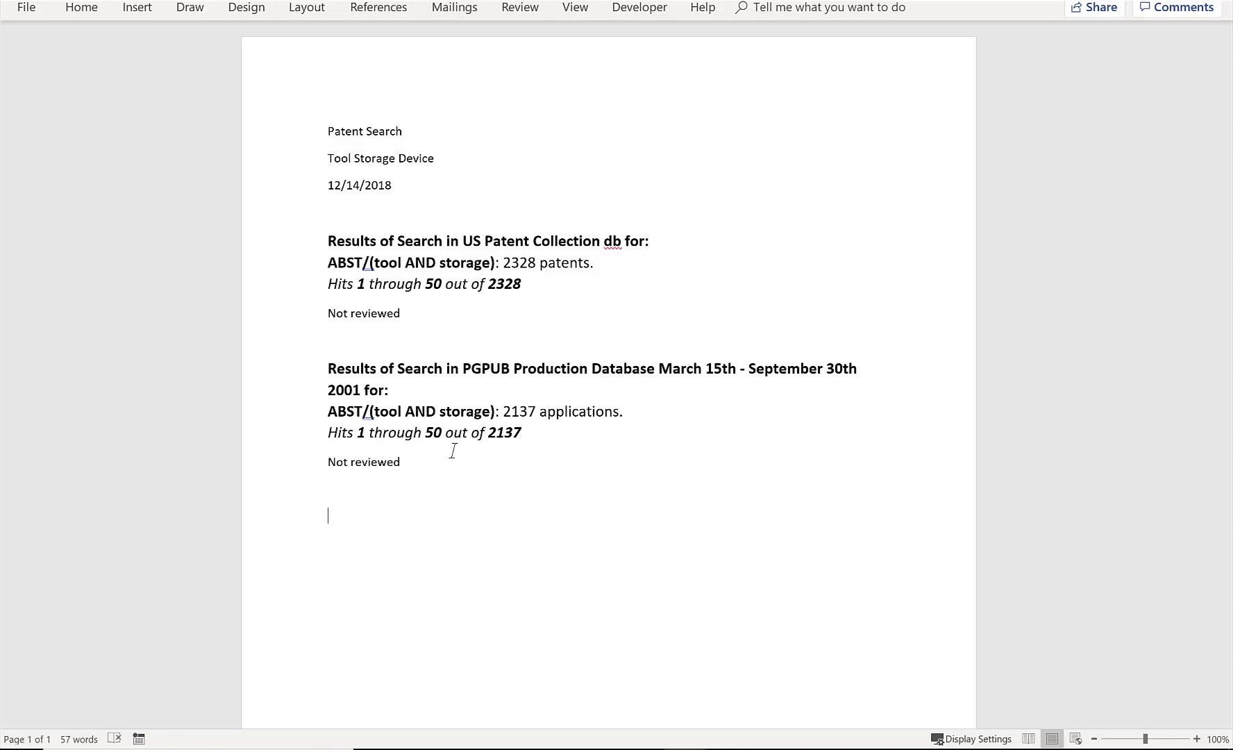
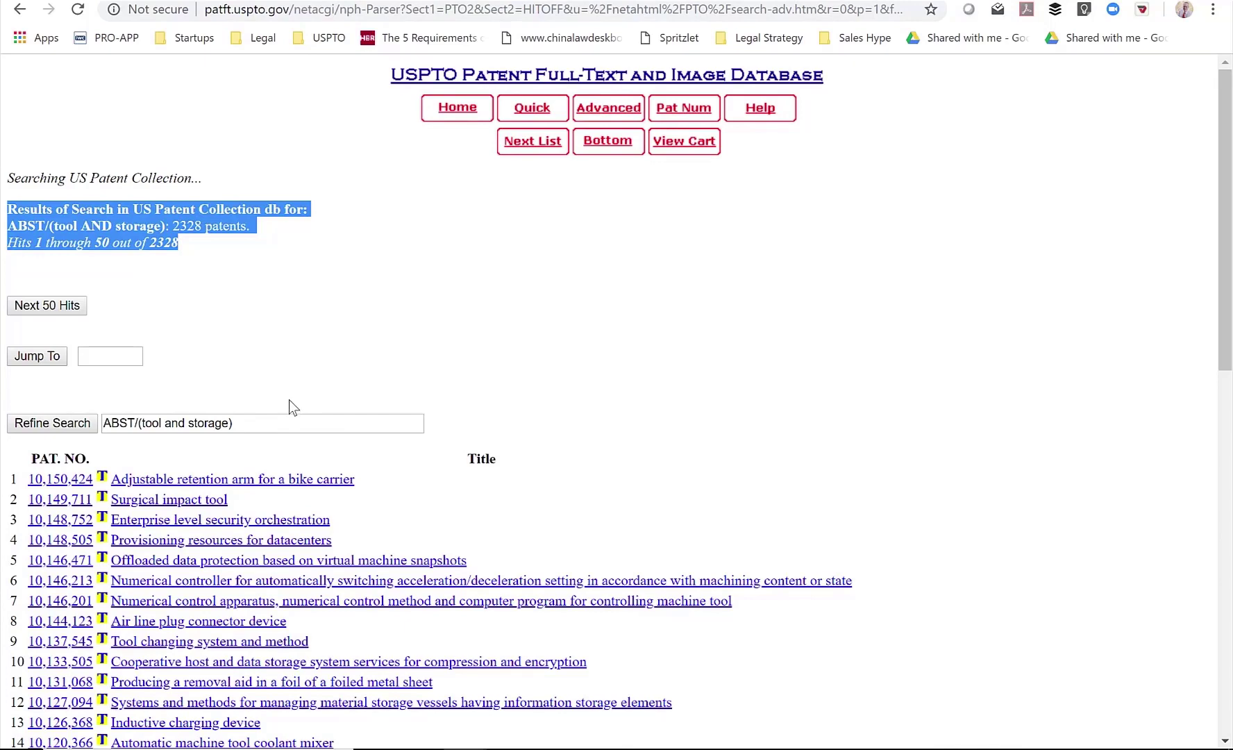
Search the issued patents in the browser with the abstract query narrowed to ABST/(tool and storage and panel).
{"action": "left_click", "coordinate": [289, 400]}
{"action": "key", "text": "alt+Left"}
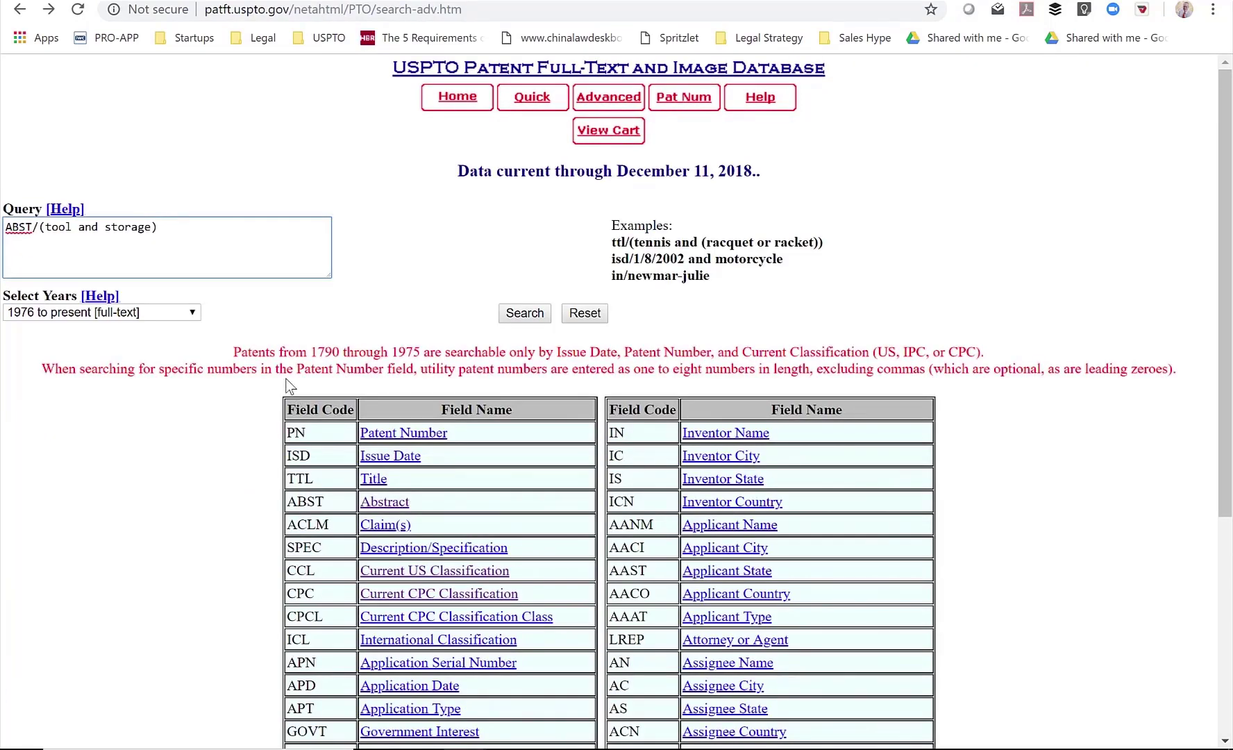
{"action": "key", "text": "alt+Right"}
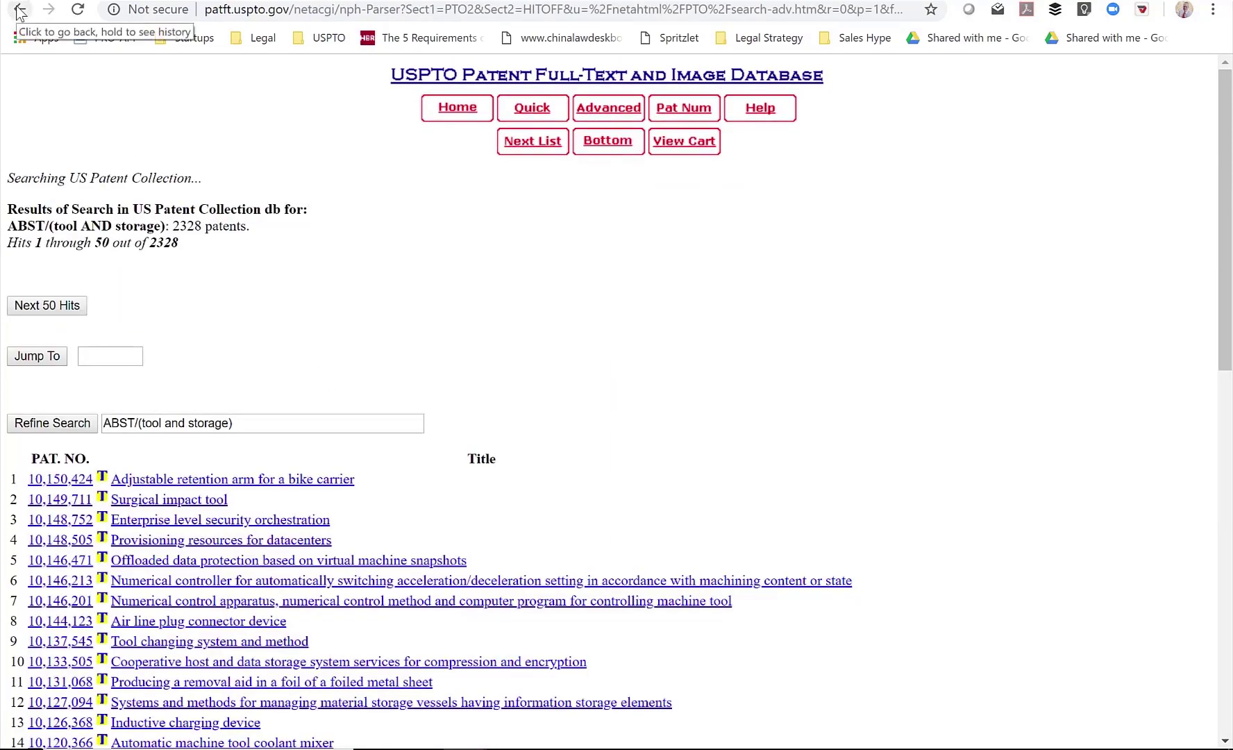
{"action": "left_click", "coordinate": [20, 11]}
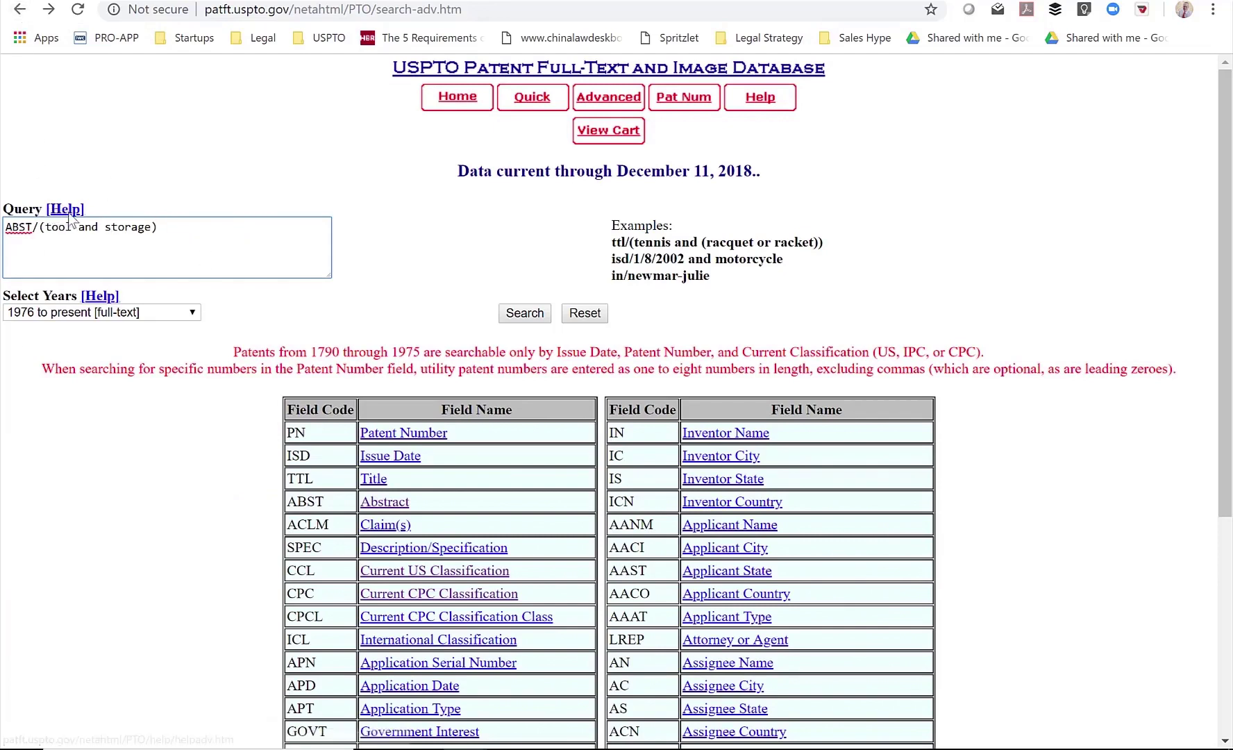
{"action": "left_click", "coordinate": [85, 248]}
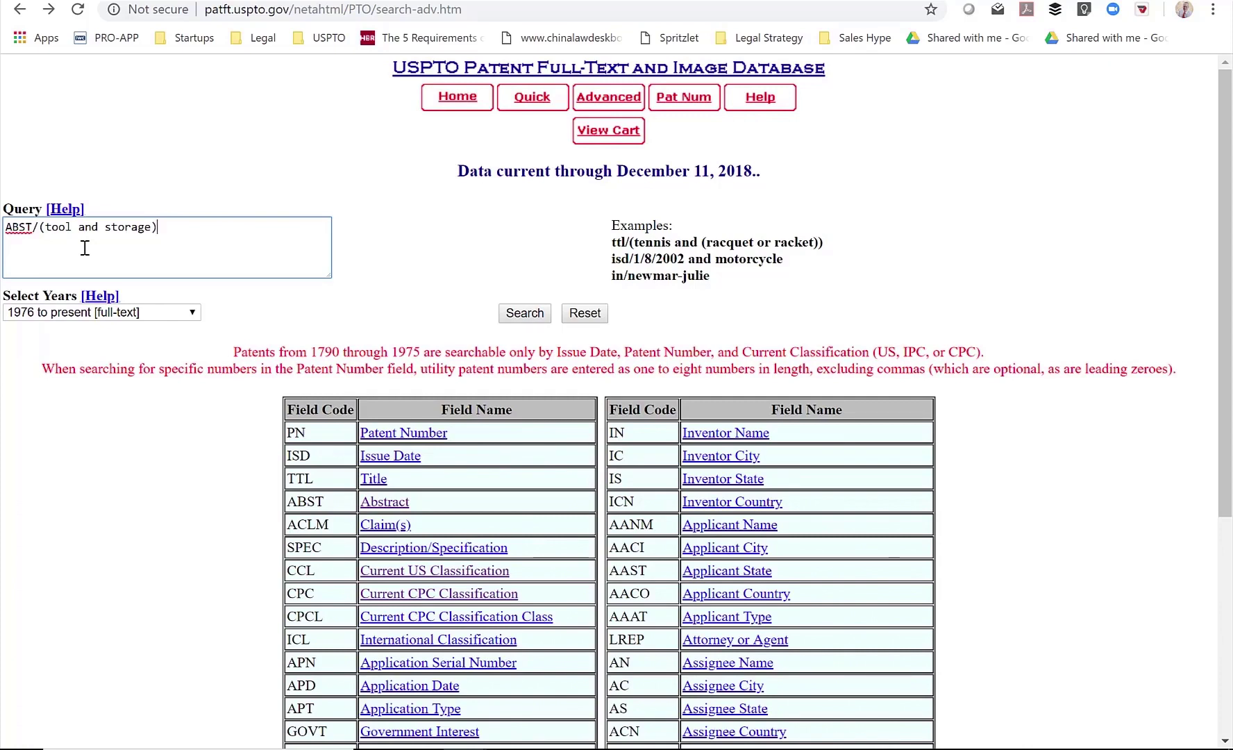
{"action": "key", "text": "Left"}
{"action": "type", "text": "and panel"}
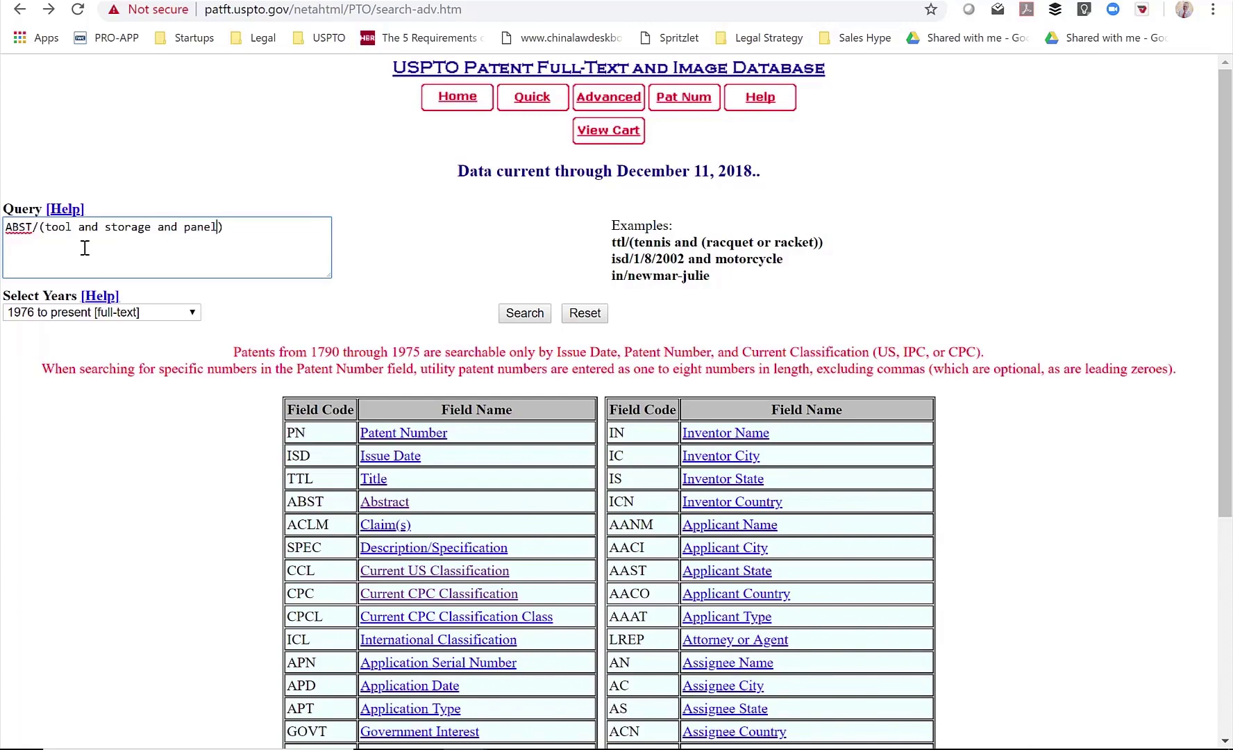
{"action": "key", "text": "Return"}
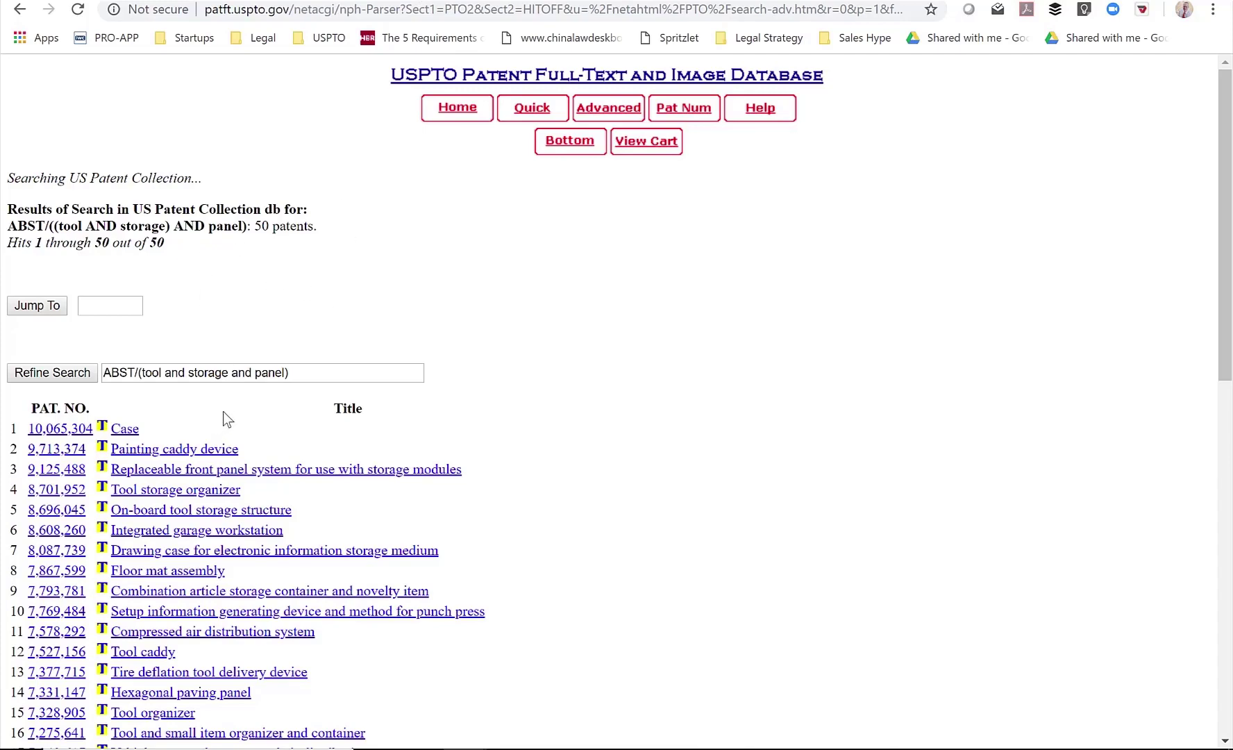
Examine the result titles of the panel query in the issued patents and in the published applications databases.
{"action": "scroll", "coordinate": [224, 418], "scroll_direction": "down", "scroll_amount": 2}
{"action": "scroll", "coordinate": [229, 420], "scroll_direction": "down", "scroll_amount": 2}
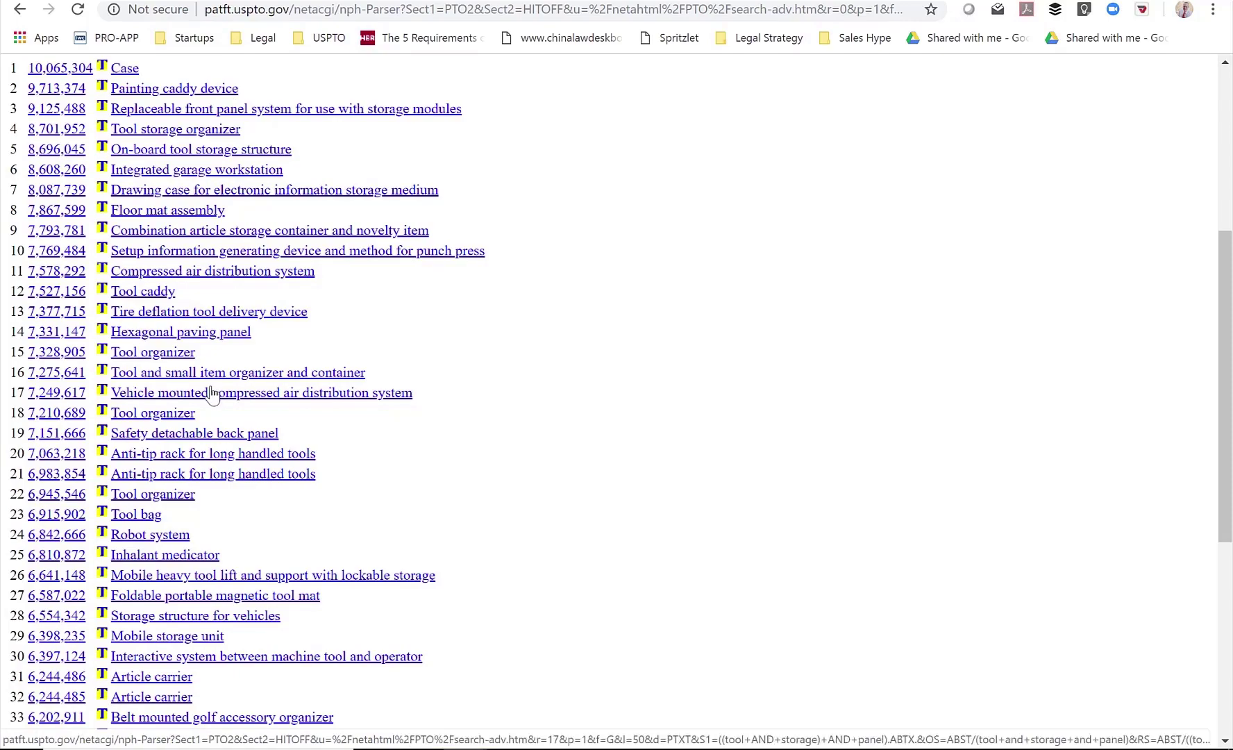
{"action": "scroll", "coordinate": [213, 393], "scroll_direction": "down", "scroll_amount": 6}
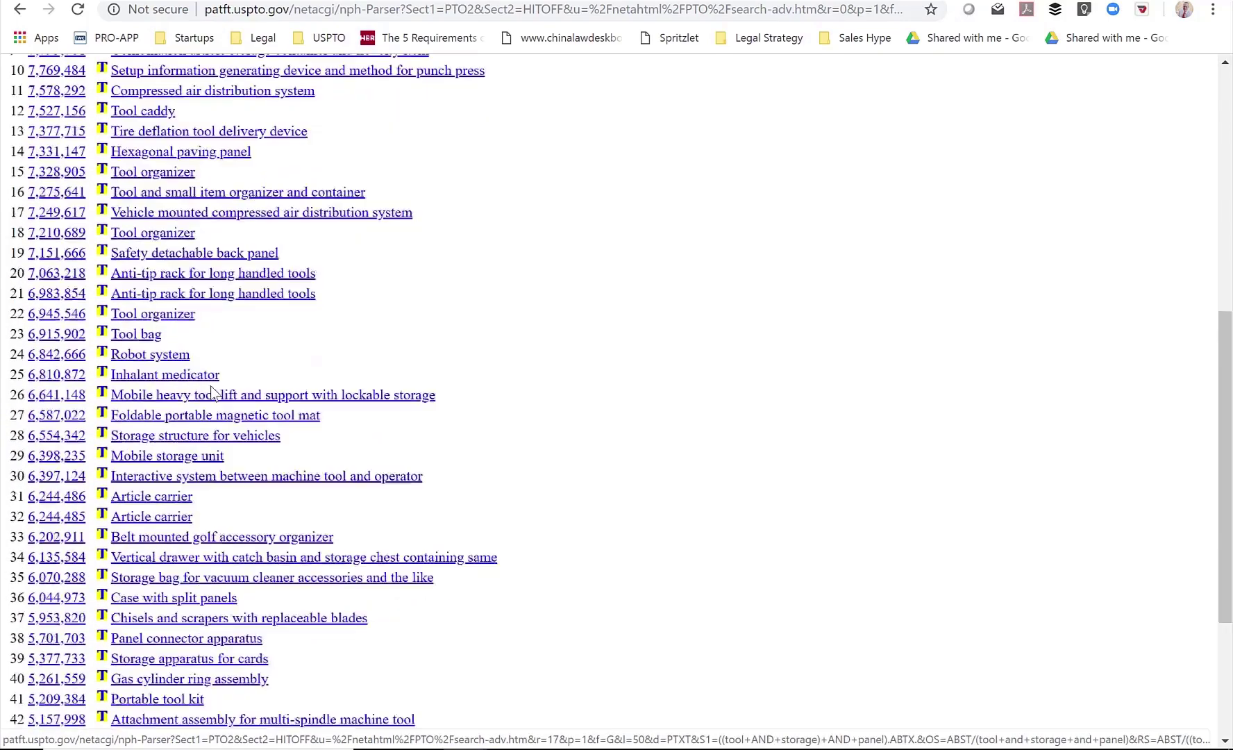
{"action": "scroll", "coordinate": [212, 393], "scroll_direction": "up", "scroll_amount": 10}
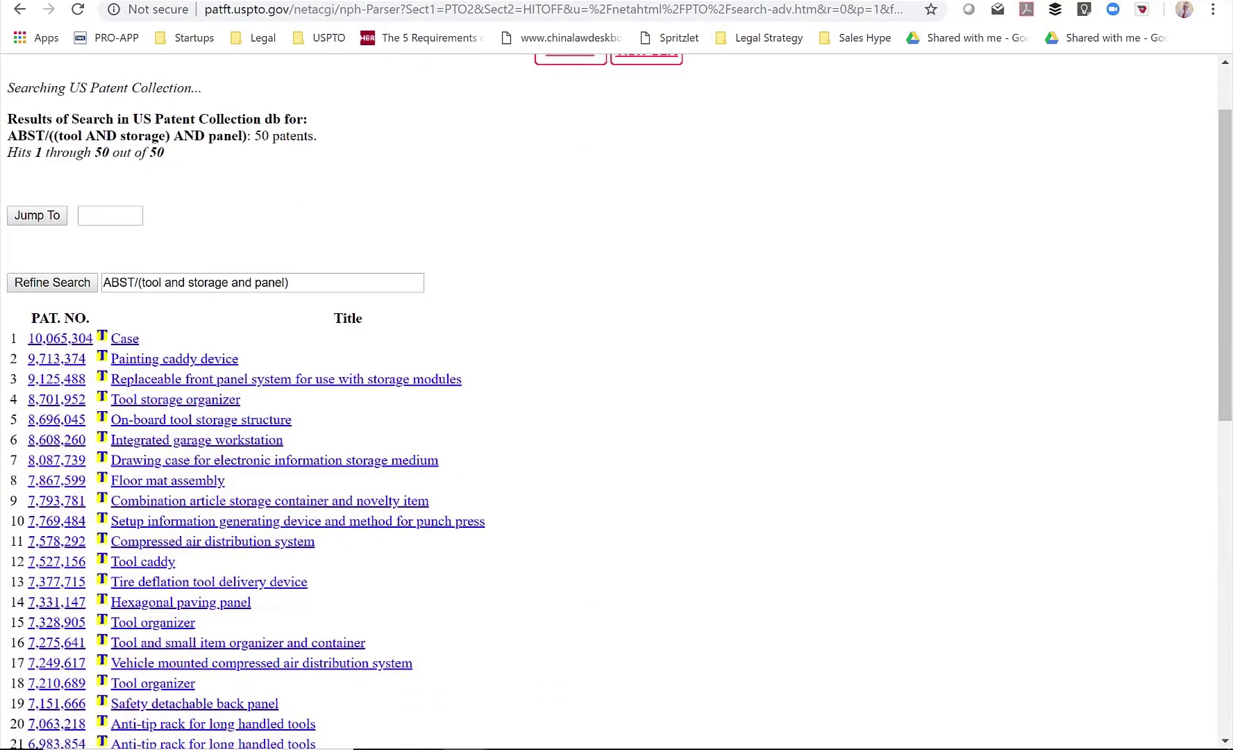
{"action": "left_click", "coordinate": [896, 1]}
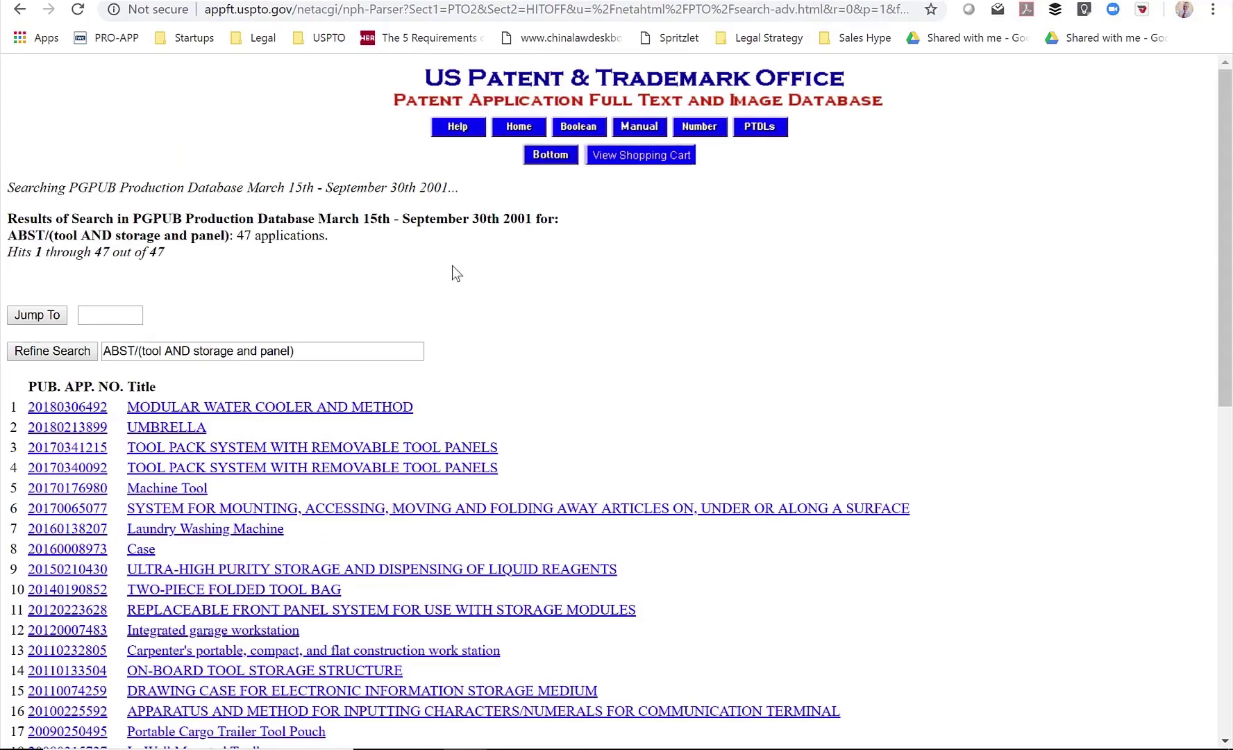
{"action": "scroll", "coordinate": [500, 399], "scroll_direction": "down", "scroll_amount": 4}
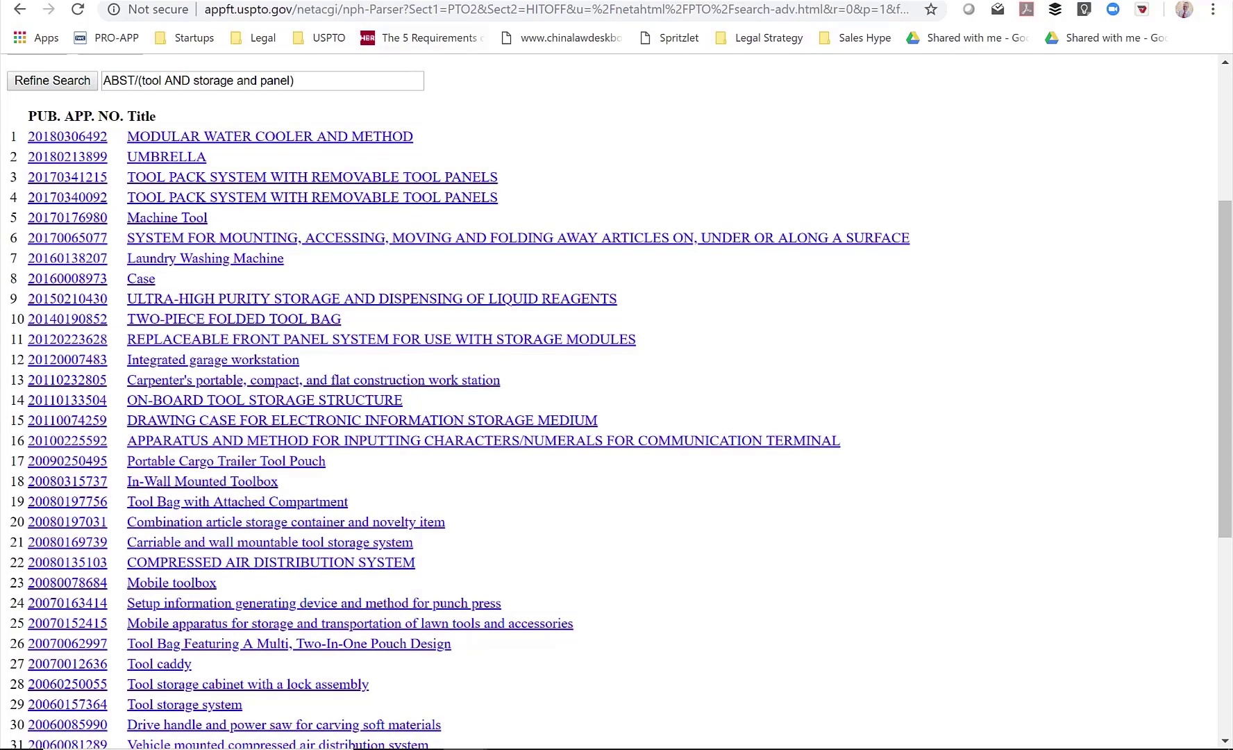
Search the issued patents with the abstract query ABST/(tool AND storage and shovel).
{"action": "key", "text": "alt+Left"}
{"action": "key", "text": "alt+Left"}
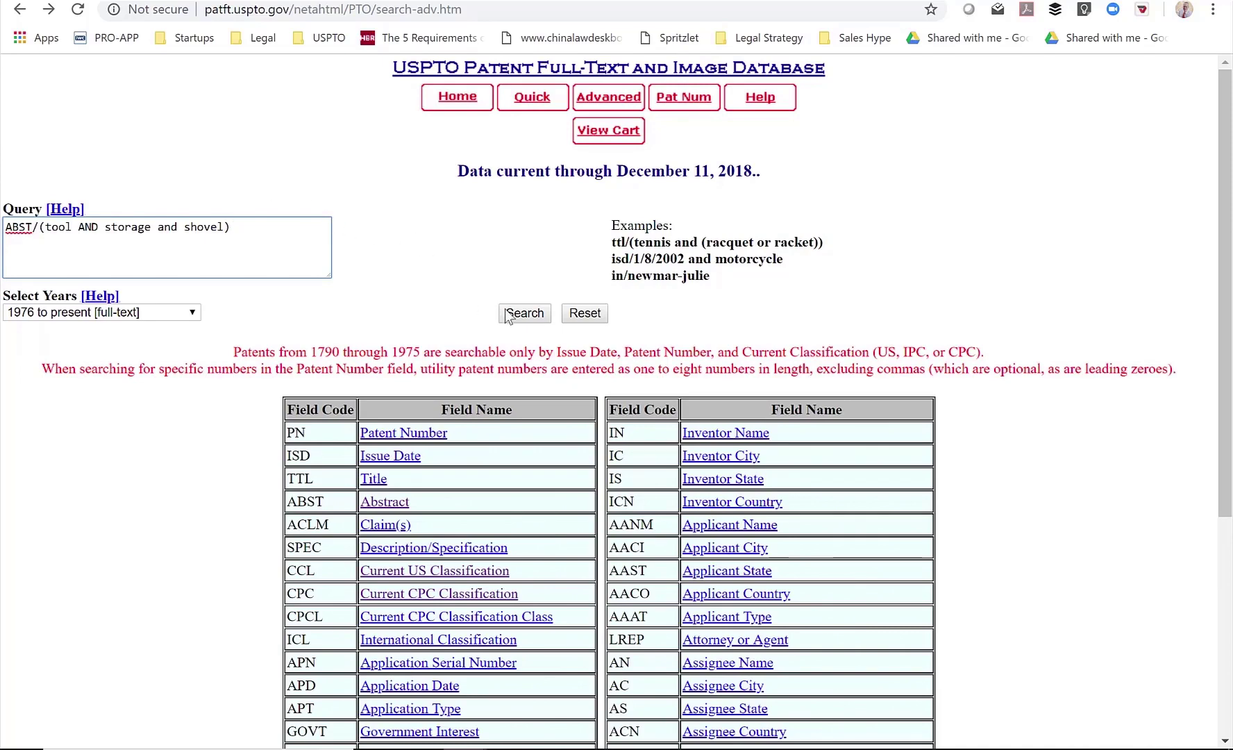
{"action": "left_click", "coordinate": [529, 315]}
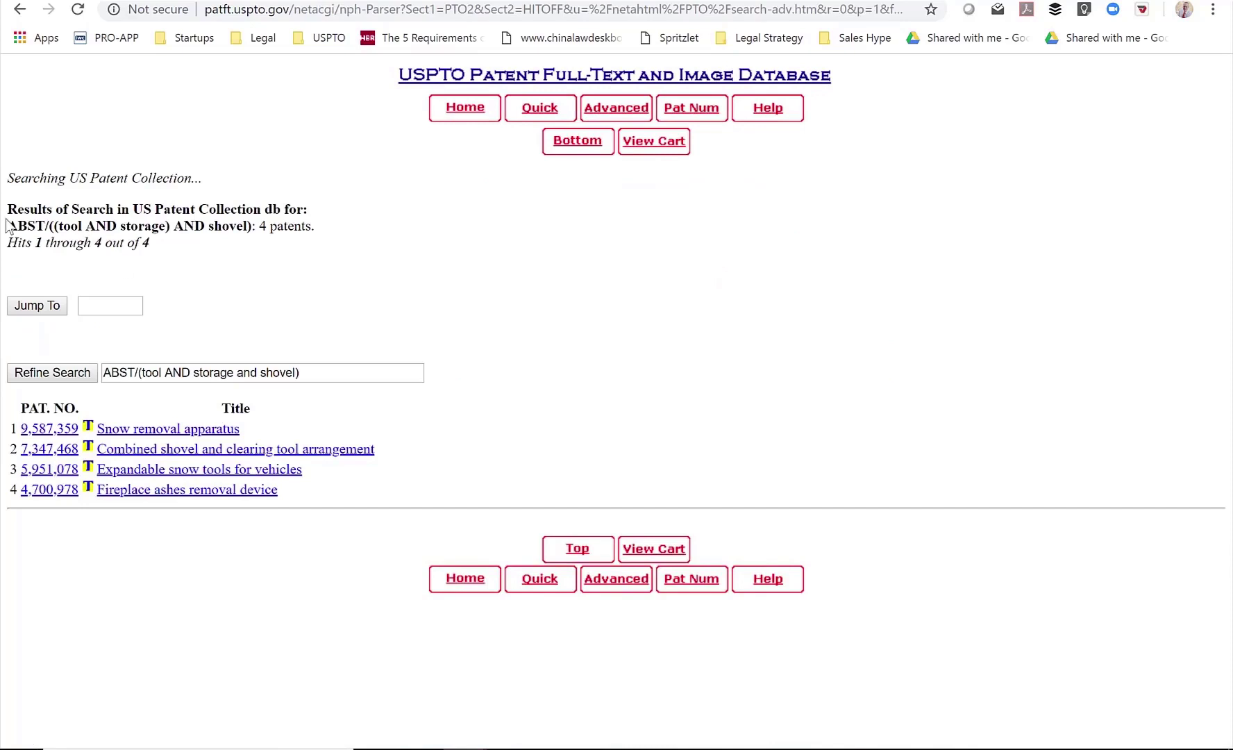
Copy the shovel query's results summary and paste it at the end of the Word notes.
{"action": "left_click_drag", "start_coordinate": [7, 207], "coordinate": [160, 252]}
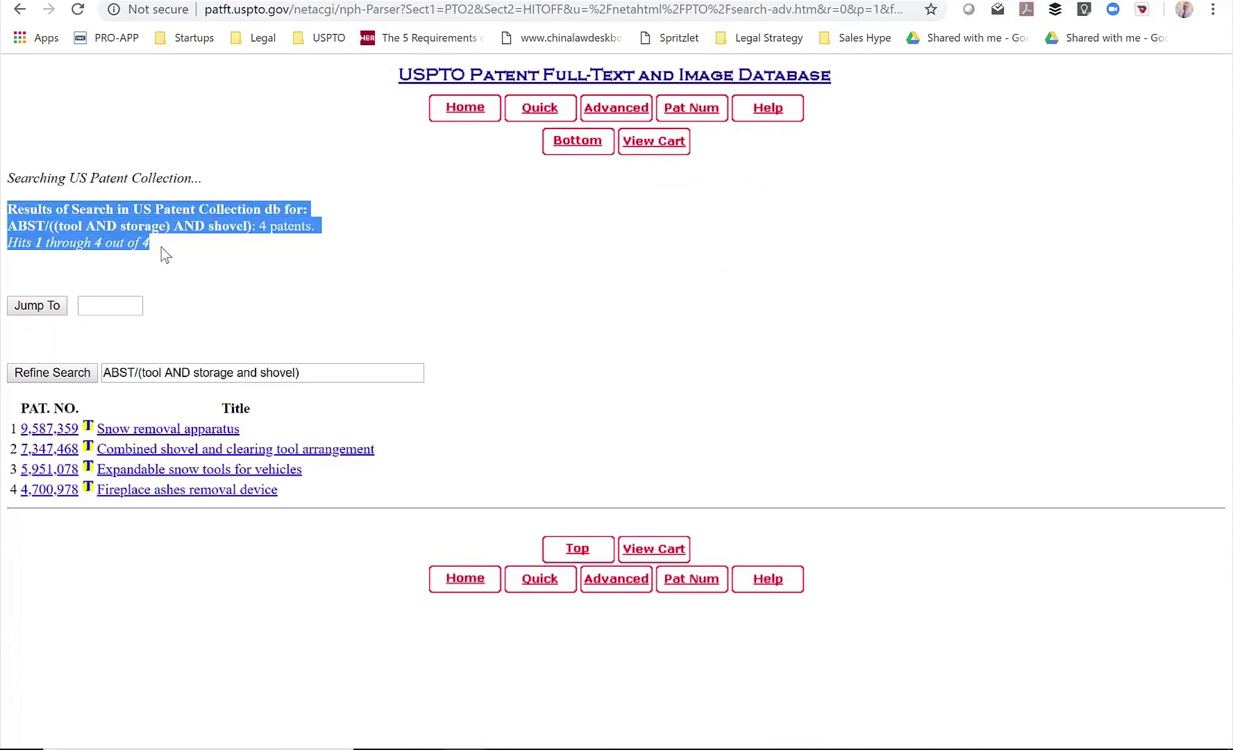
{"action": "key", "text": "ctrl+c"}
{"action": "key", "text": "alt+Tab"}
{"action": "key", "text": "ctrl+v"}
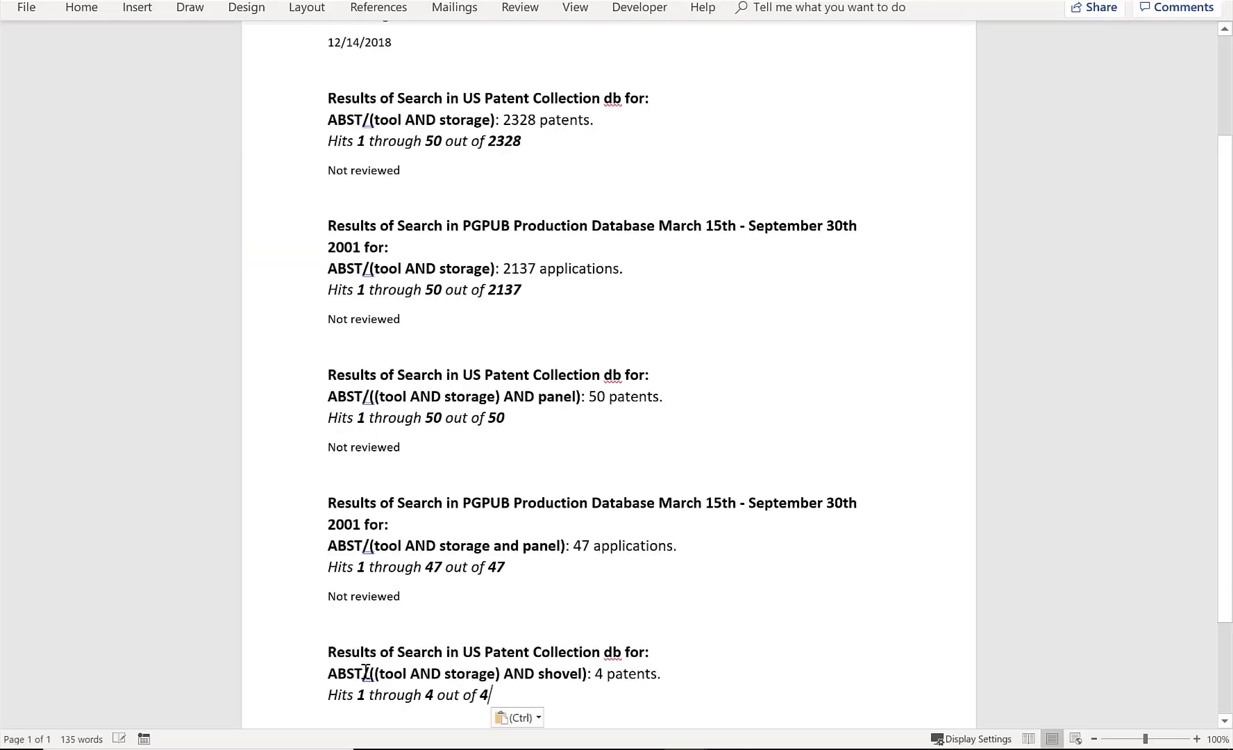
Open patent 7,347,468 from the shovel results and paste its header, title, abstract and filing details into the Word notes.
{"action": "key", "text": "alt+Tab"}
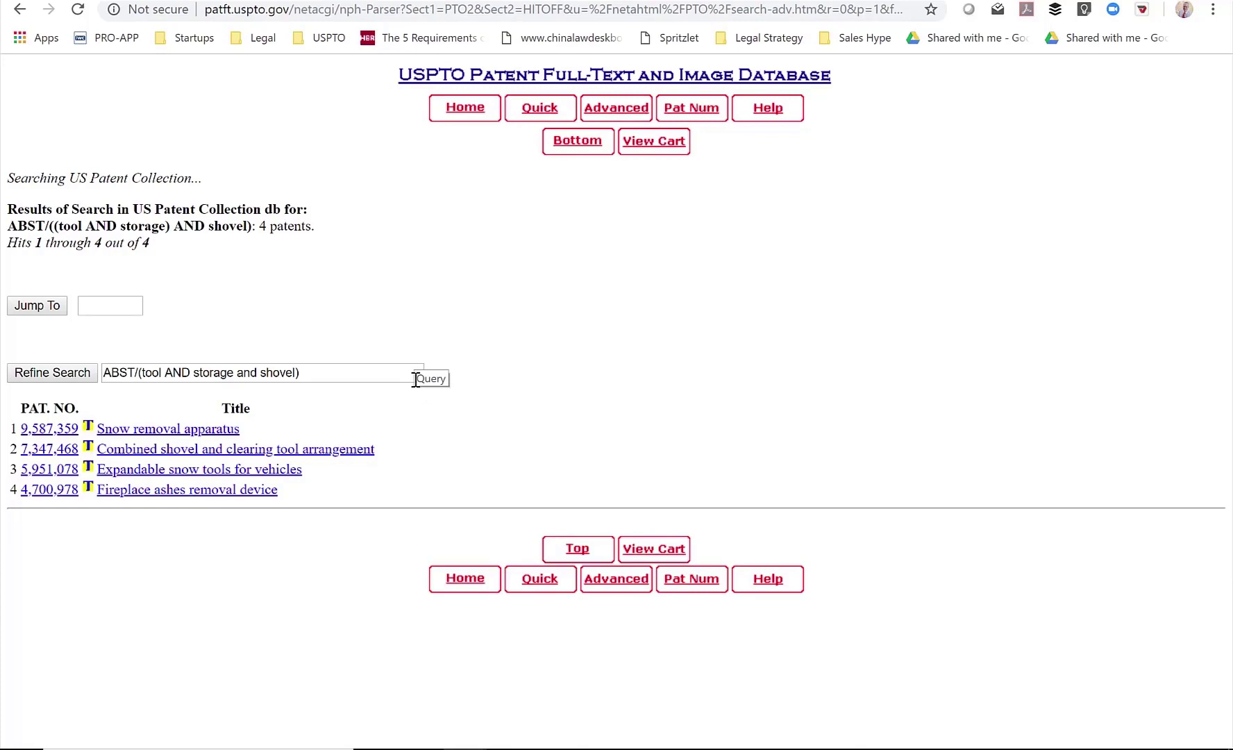
{"action": "left_click", "coordinate": [292, 456]}
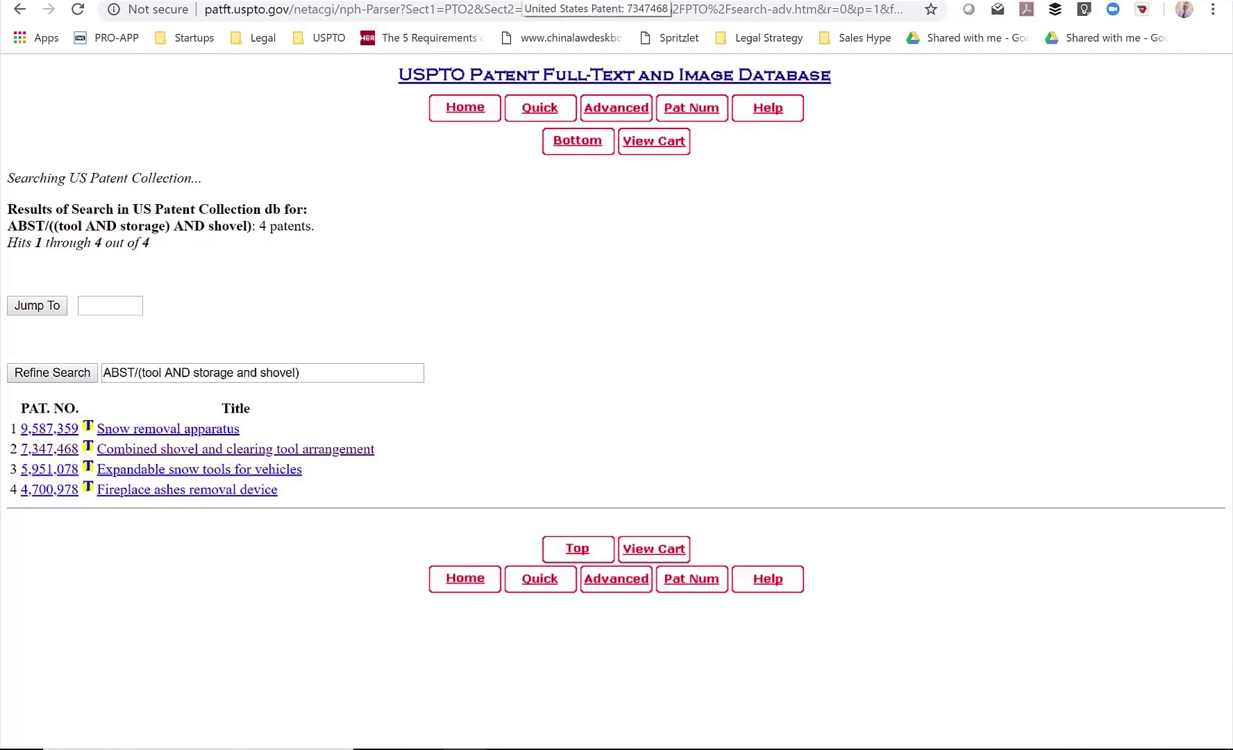
{"action": "left_click", "coordinate": [50, 449]}
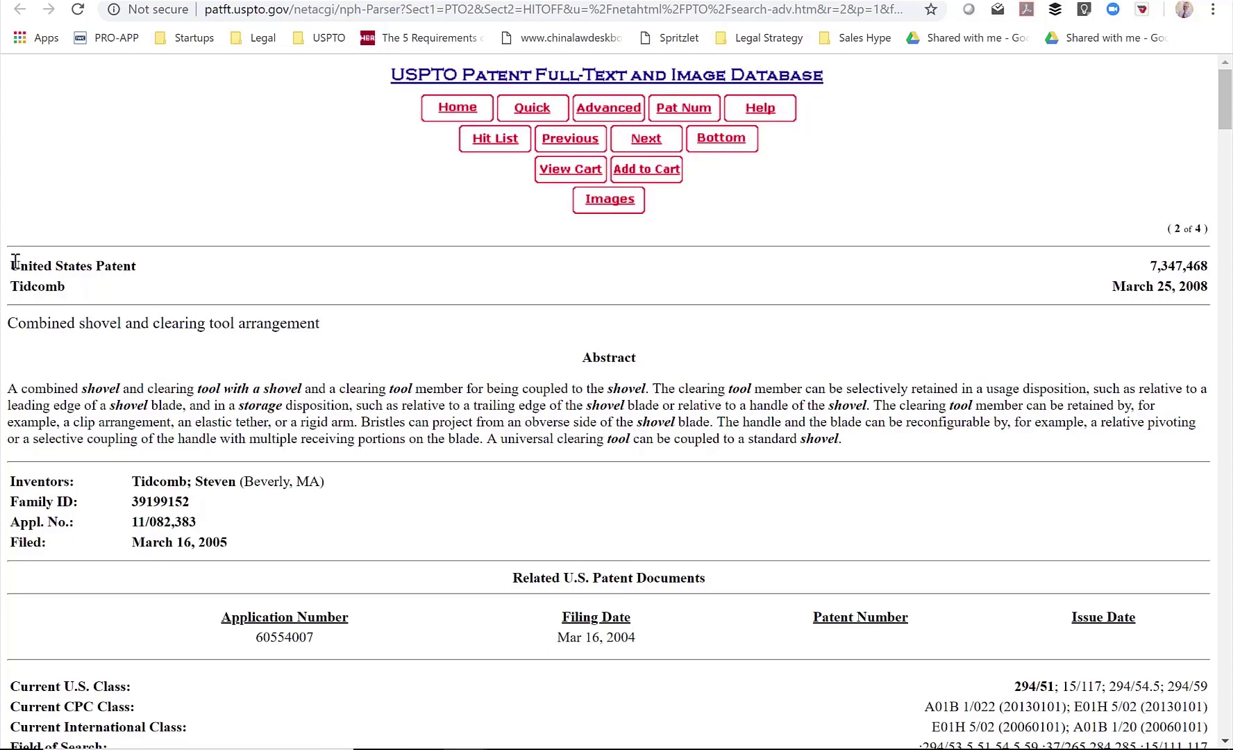
{"action": "left_click_drag", "start_coordinate": [15, 260], "coordinate": [259, 548]}
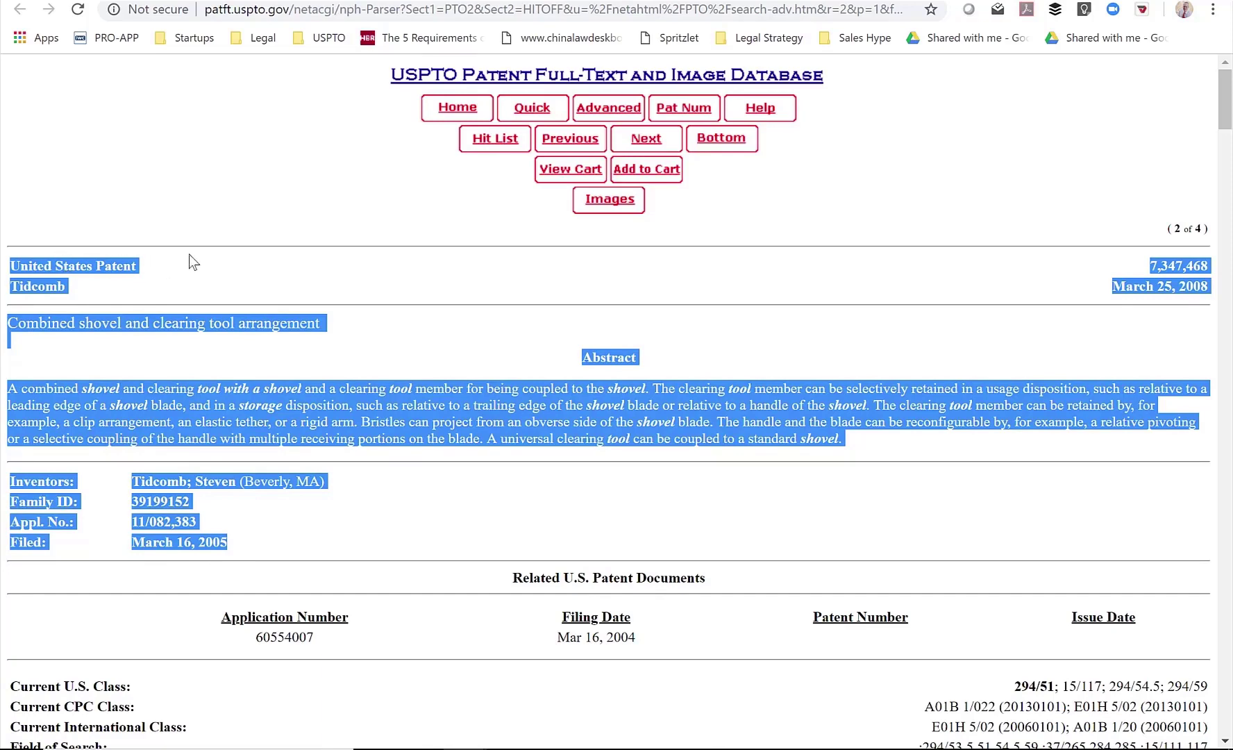
{"action": "key", "text": "alt+Tab"}
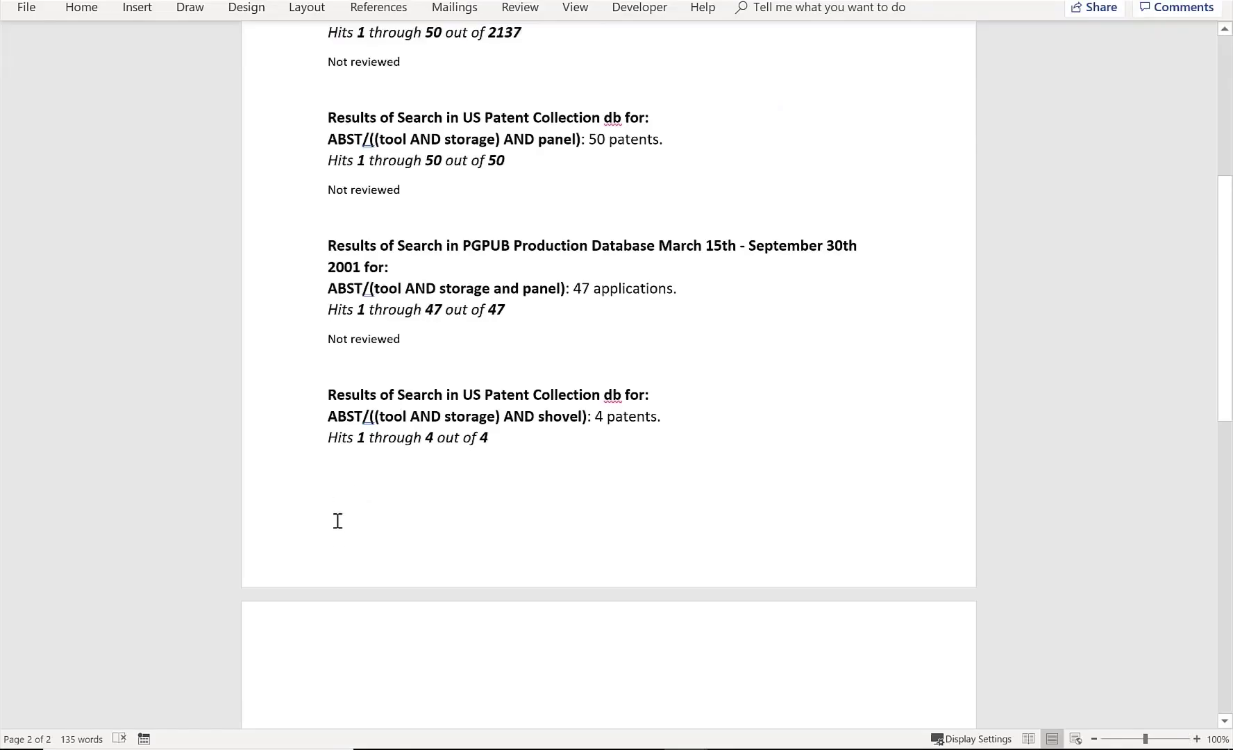
{"action": "key", "text": "ctrl+v"}
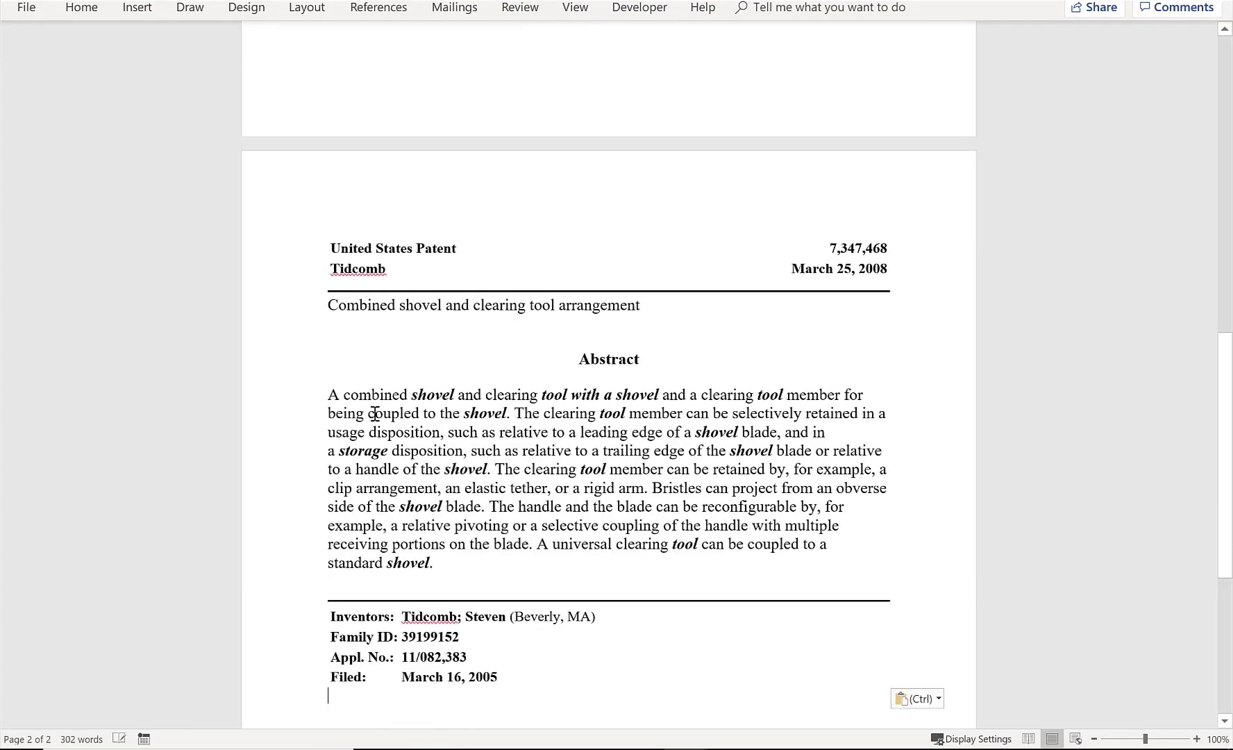
Add the note "Not relevant" directly below the pasted patent details.
{"action": "key", "text": "Return"}
{"action": "type", "text": "Not"}
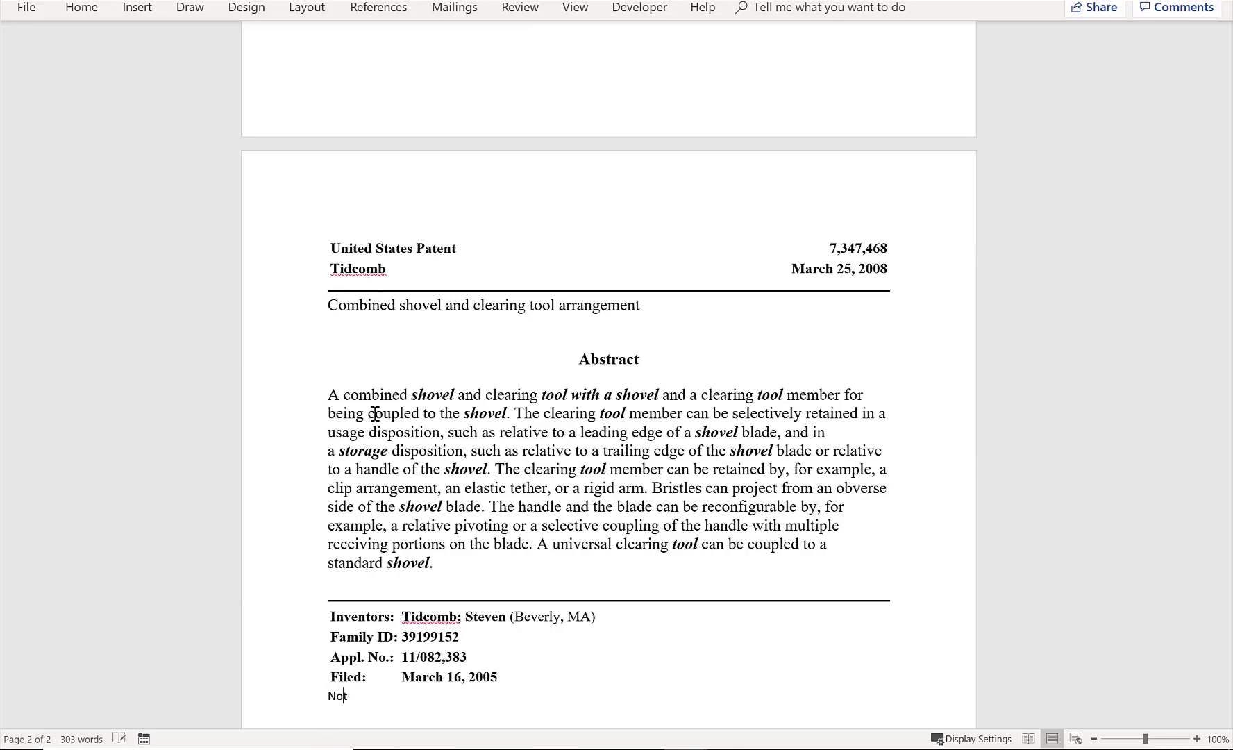
{"action": "type", "text": " relevant"}
{"action": "key", "text": "shift+Home"}
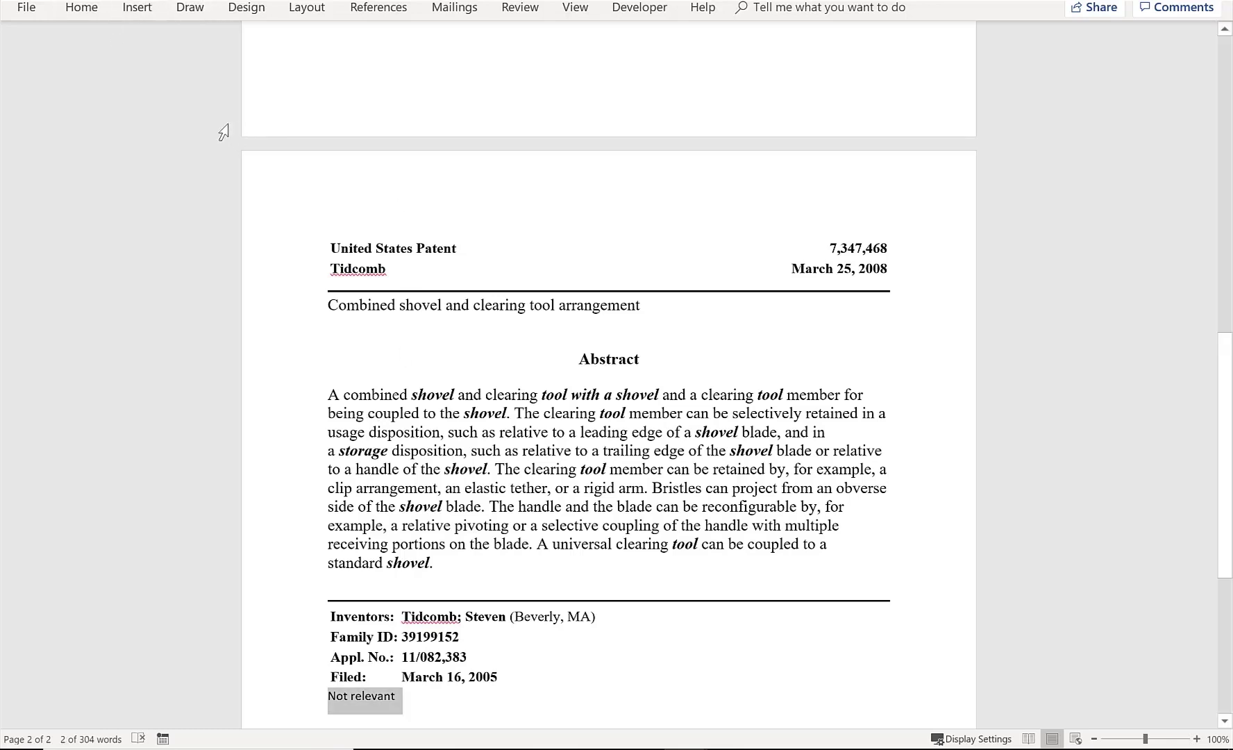
{"action": "key", "text": "Left"}
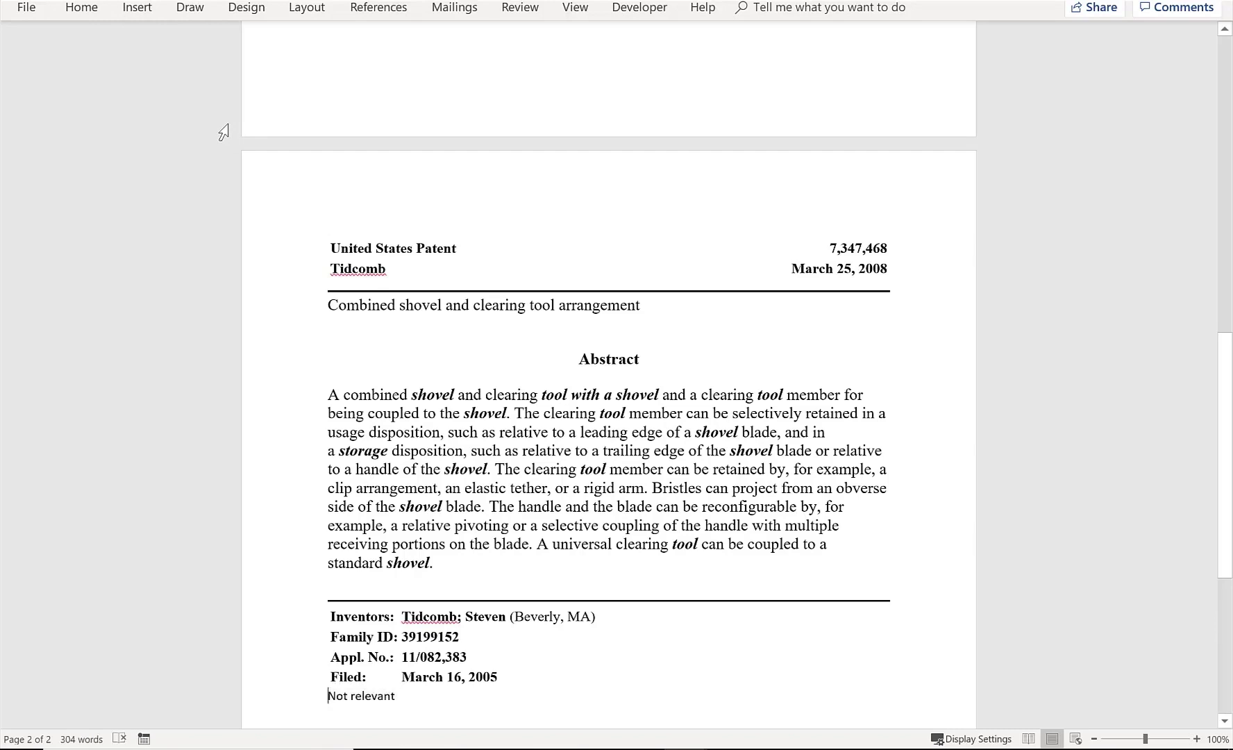
{"action": "key", "text": "Return"}
{"action": "scroll", "coordinate": [223, 132], "scroll_direction": "down", "scroll_amount": 1}
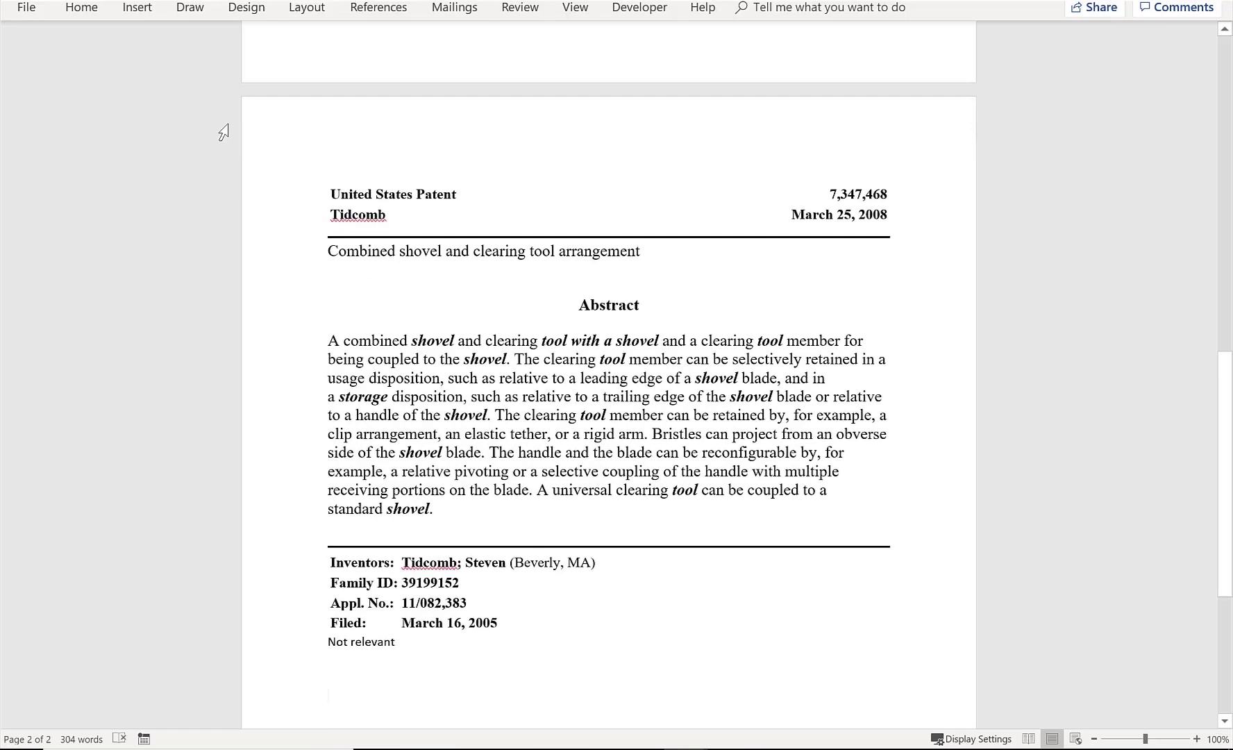
Go back in the browser from the patent record to the issued patents' advanced search form with the shovel query.
{"action": "key", "text": "alt+Tab"}
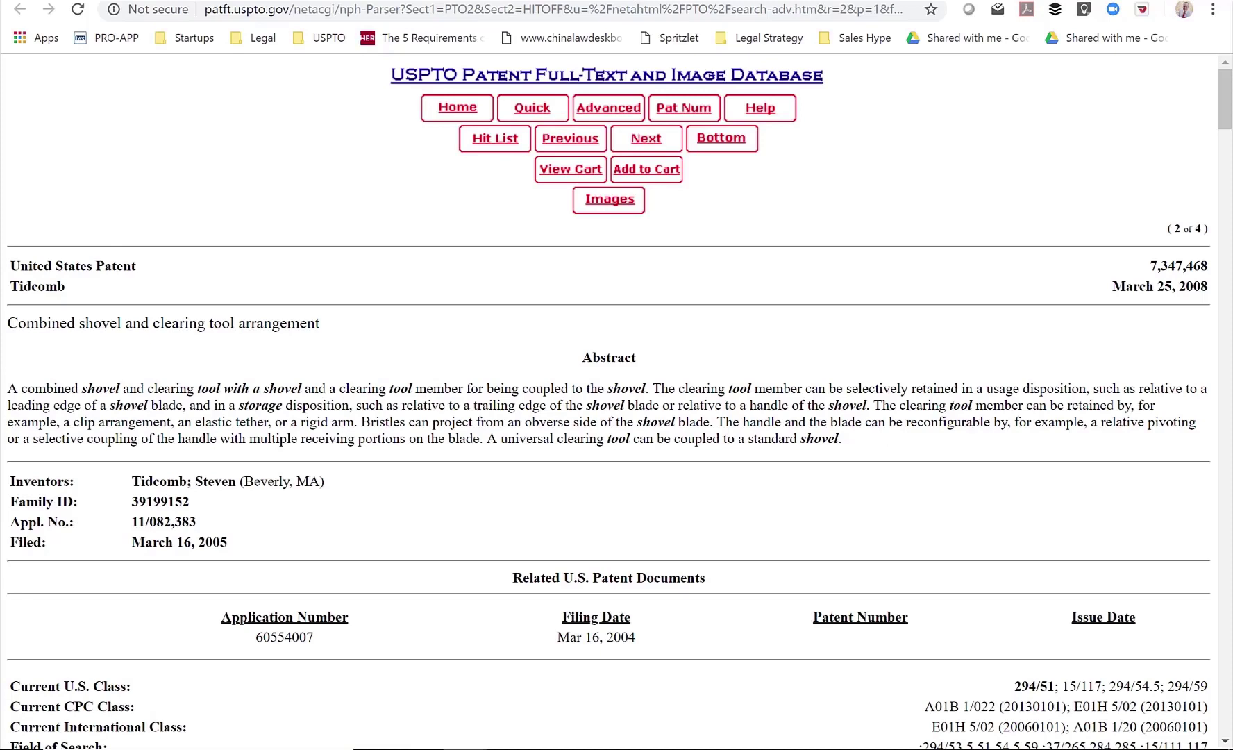
{"action": "left_click", "coordinate": [495, 138]}
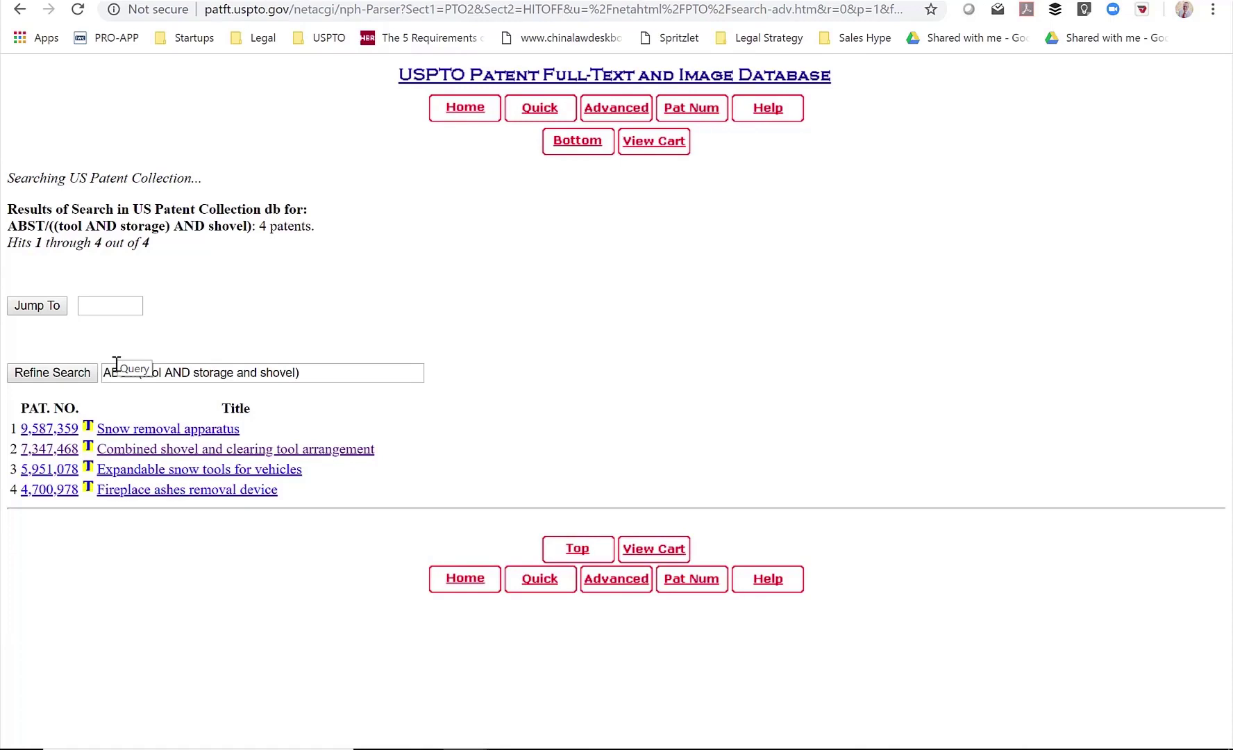
{"action": "key", "text": "alt+Left"}
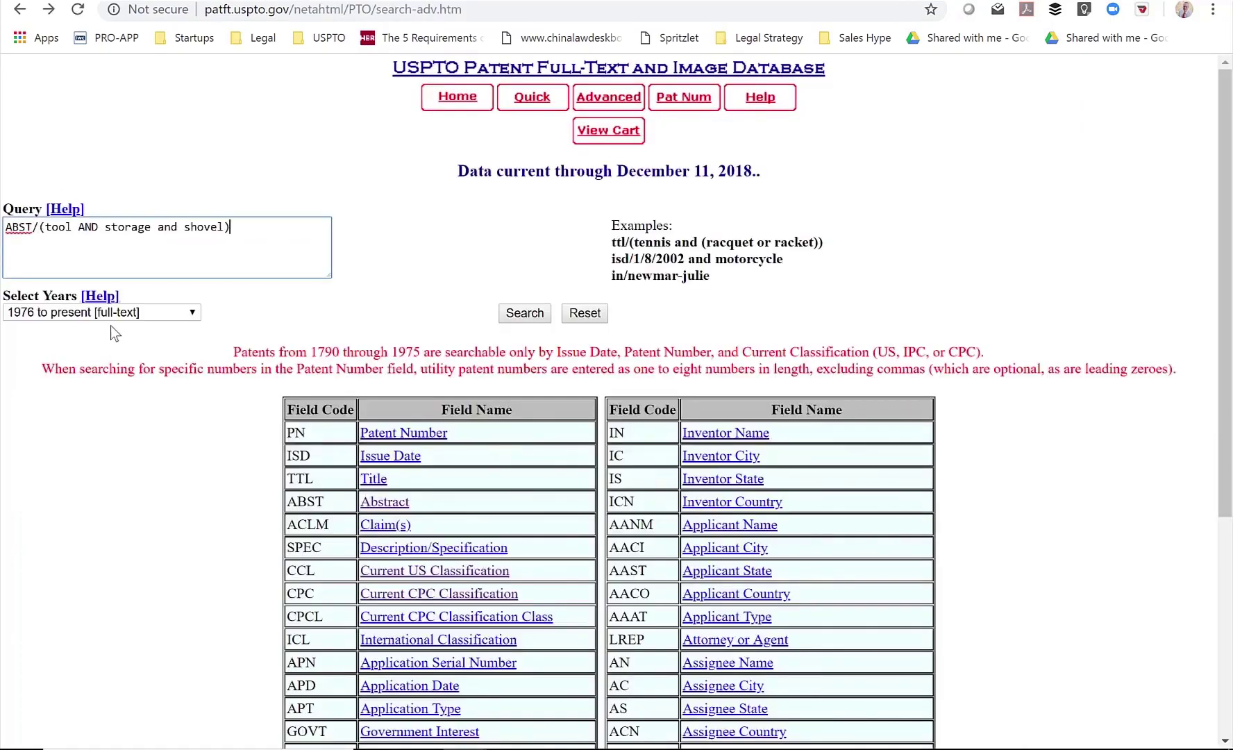